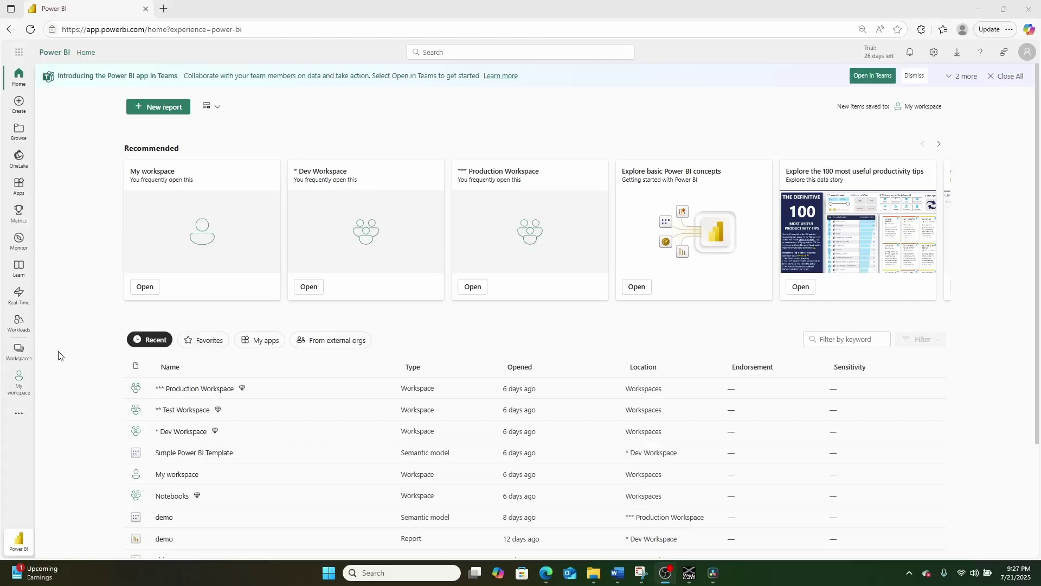
# Open the pinned * Dev Workspace from the Workspaces list
pyautogui.click(26, 355)
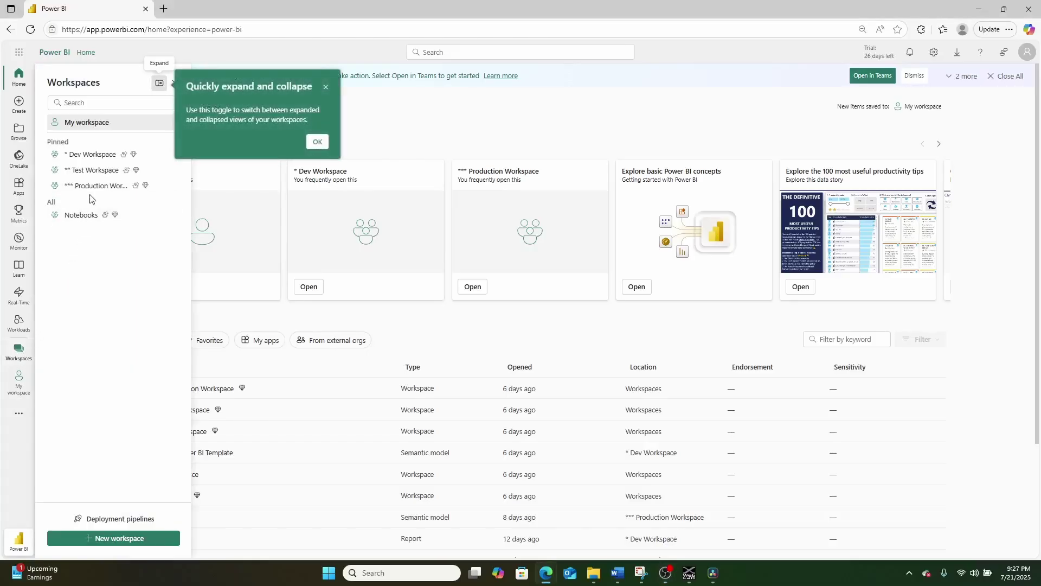
pyautogui.click(104, 156)
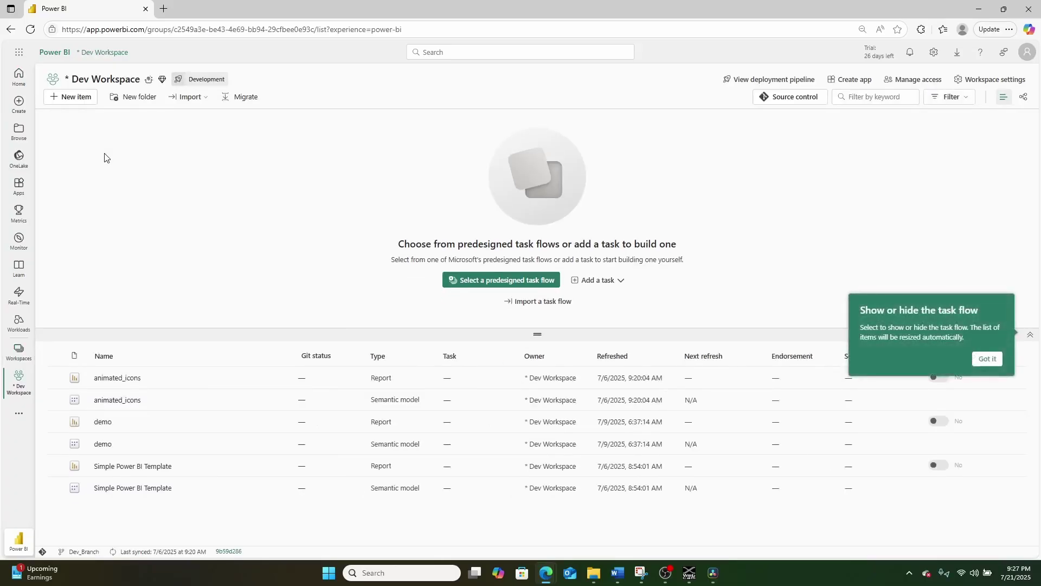
# Create a new Dataflow Gen2 item, found by filtering 'gen', and name it Video Demo
pyautogui.click(90, 104)
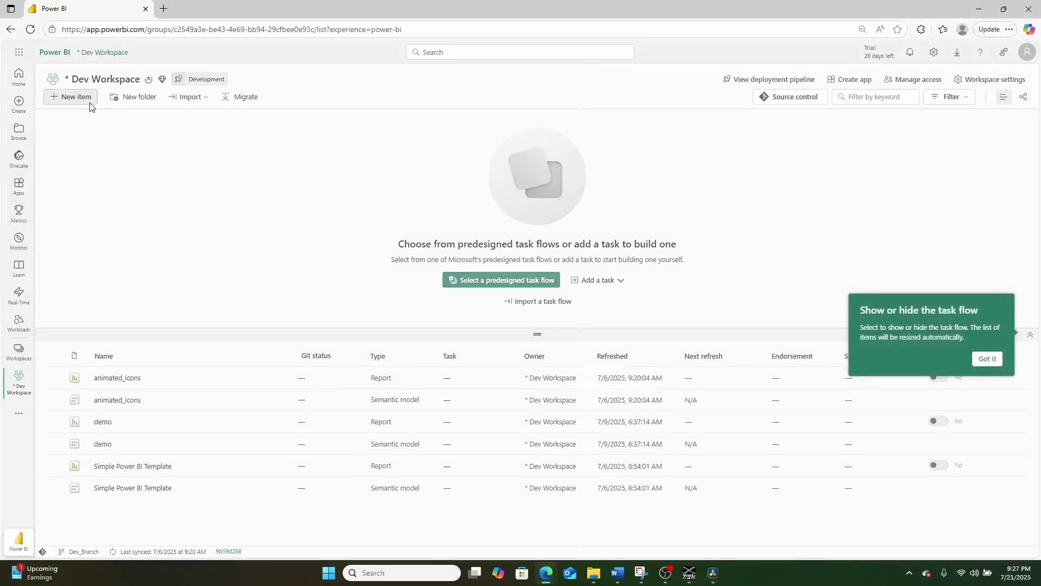
pyautogui.click(967, 96)
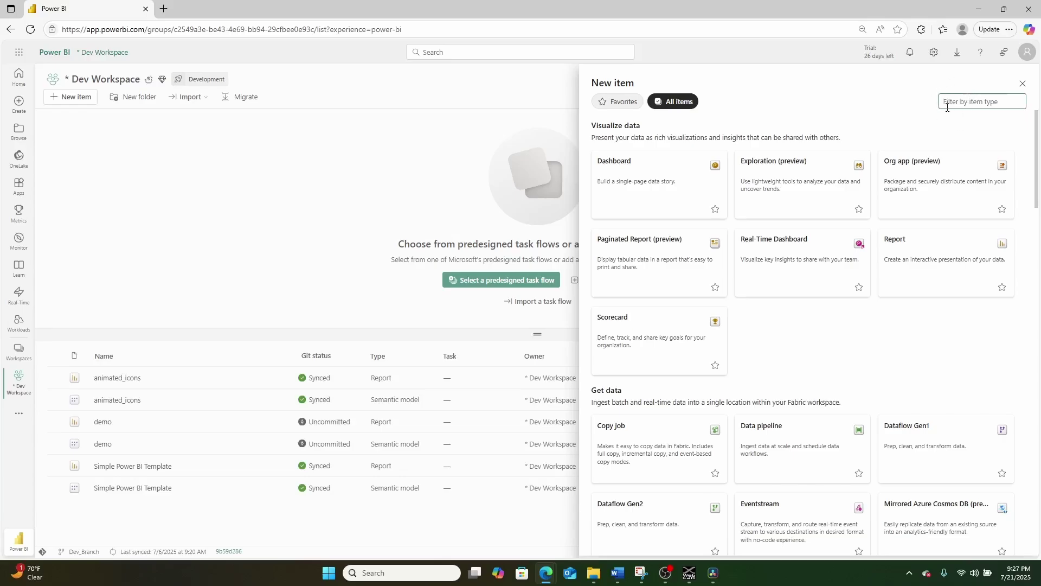
pyautogui.write('gen')
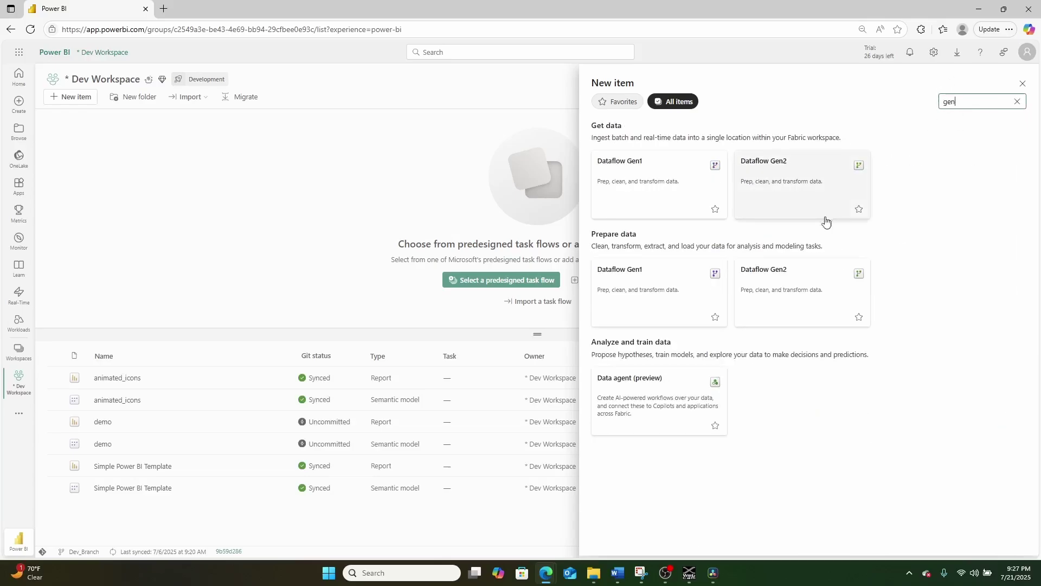
pyautogui.click(786, 195)
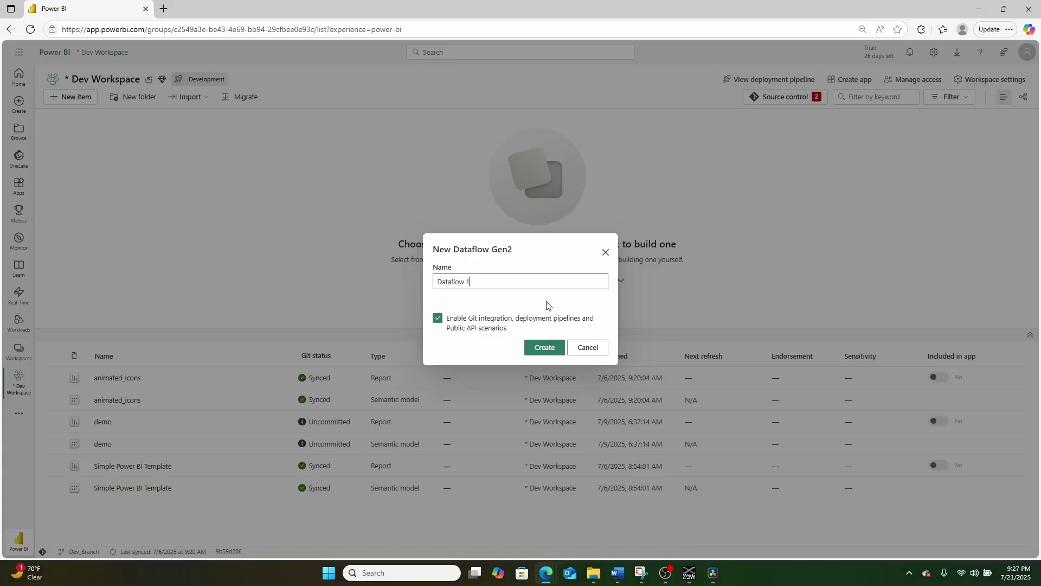
pyautogui.hotkey('ctrl', 'a')
pyautogui.press('BackSpace')
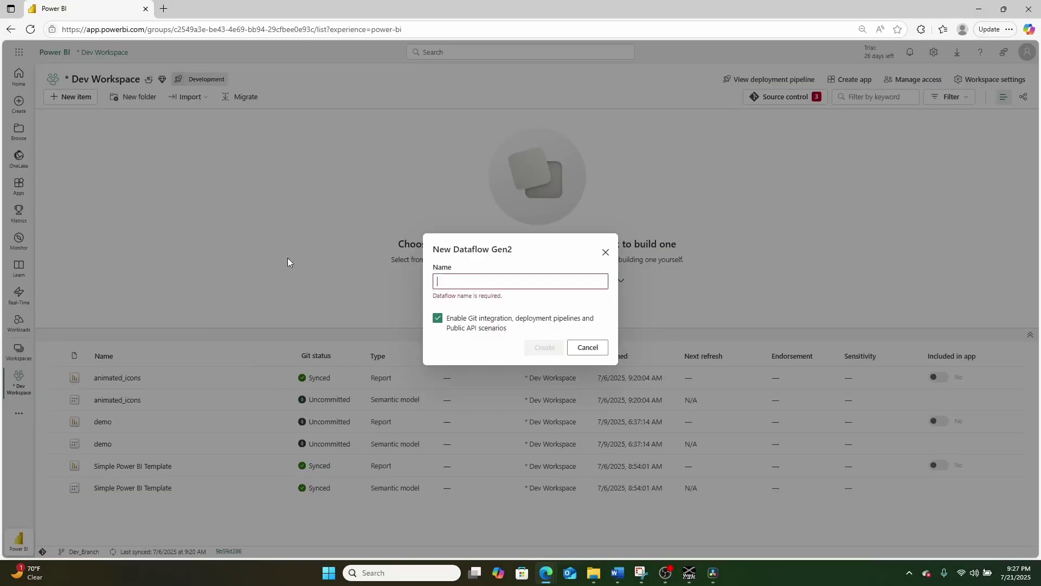
pyautogui.write('Video Demo')
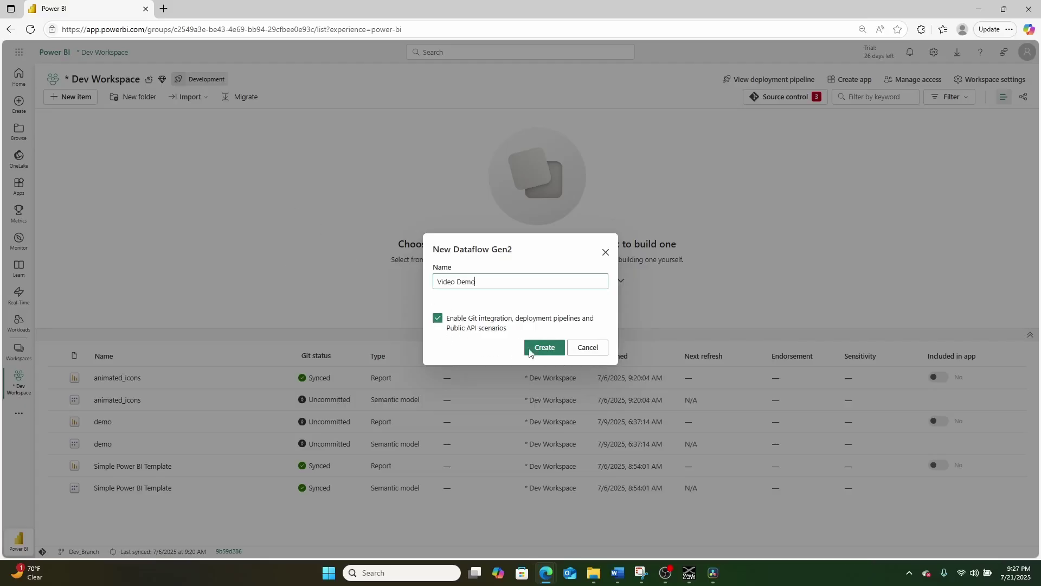
pyautogui.click(544, 348)
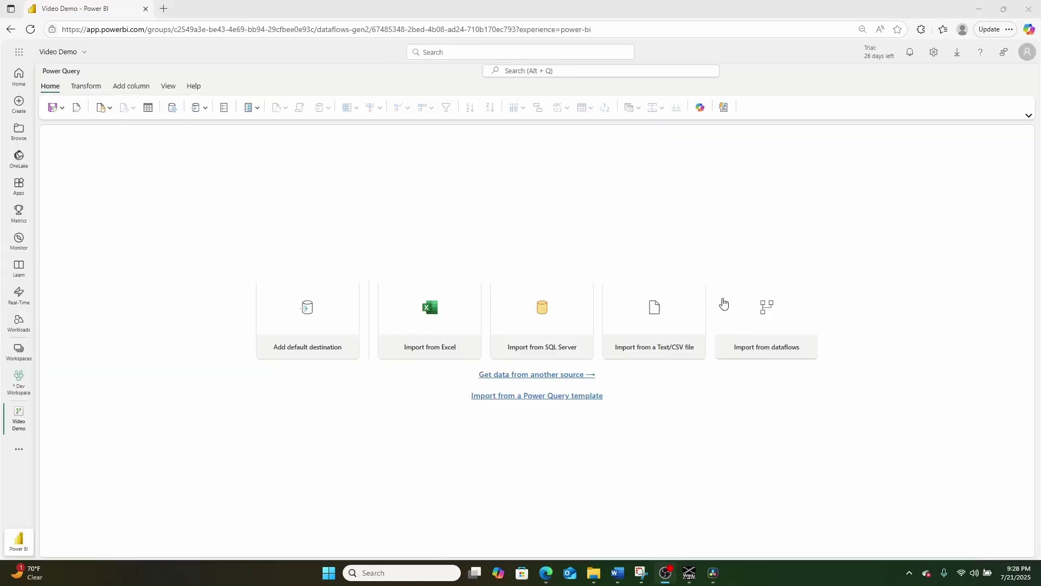
# Search the full data source list for 'databr' and choose the Databricks connector
pyautogui.click(556, 380)
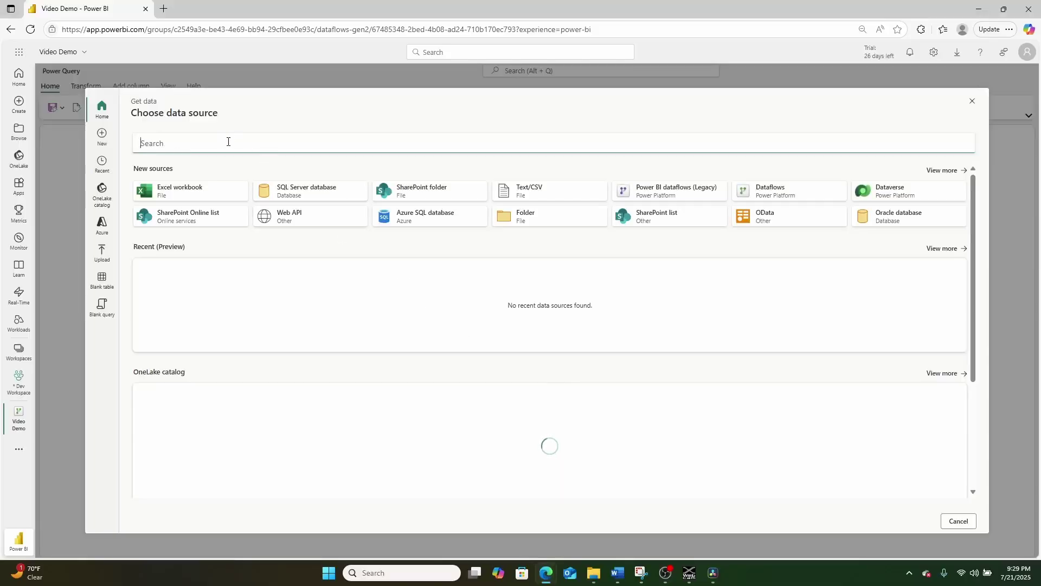
pyautogui.write('azure')
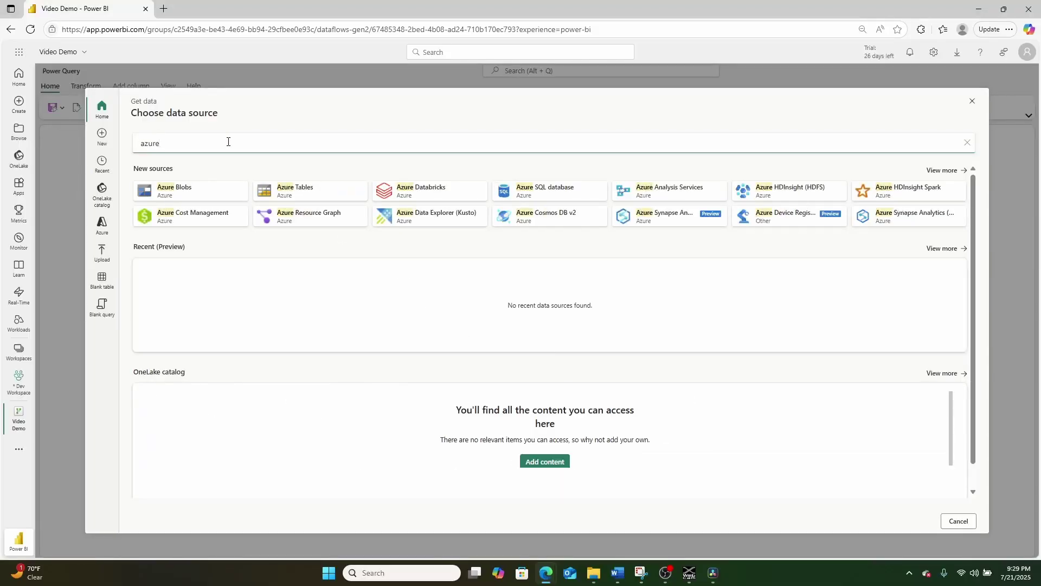
pyautogui.click(942, 172)
pyautogui.moveTo(255, 146); pyautogui.dragTo(47, 106)
pyautogui.write('da')
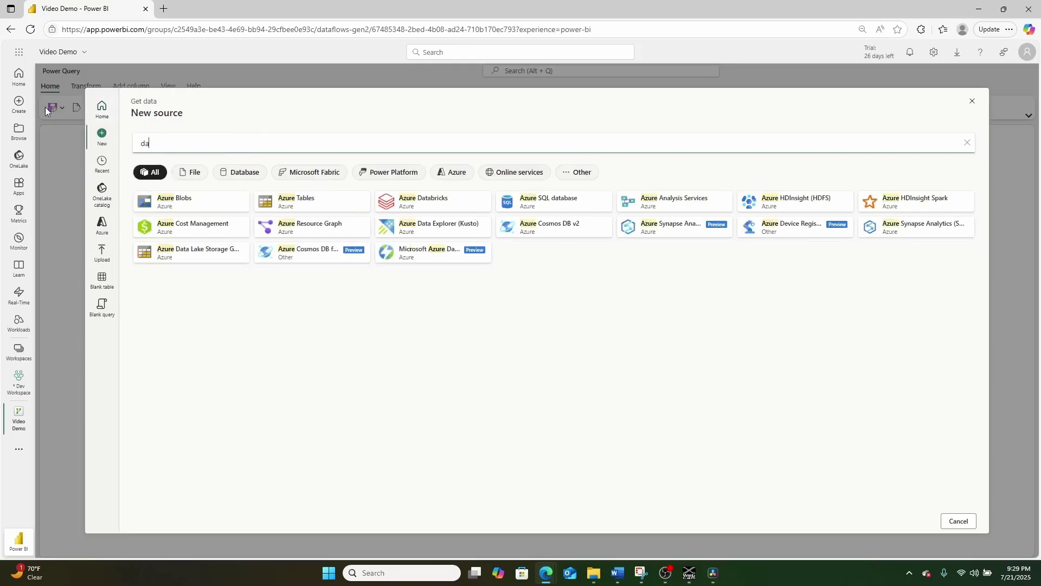
pyautogui.write('tabr')
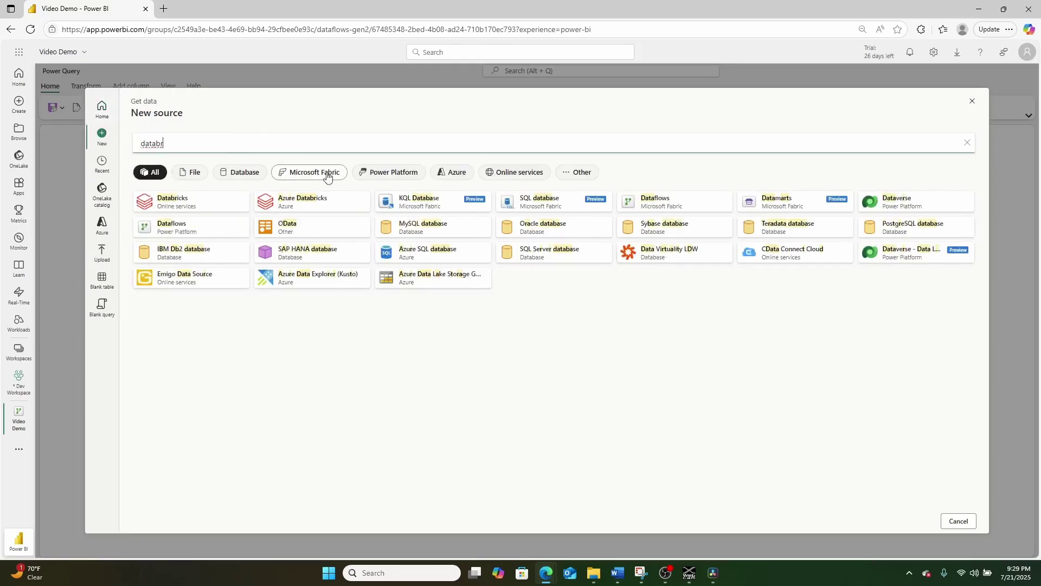
pyautogui.click(197, 204)
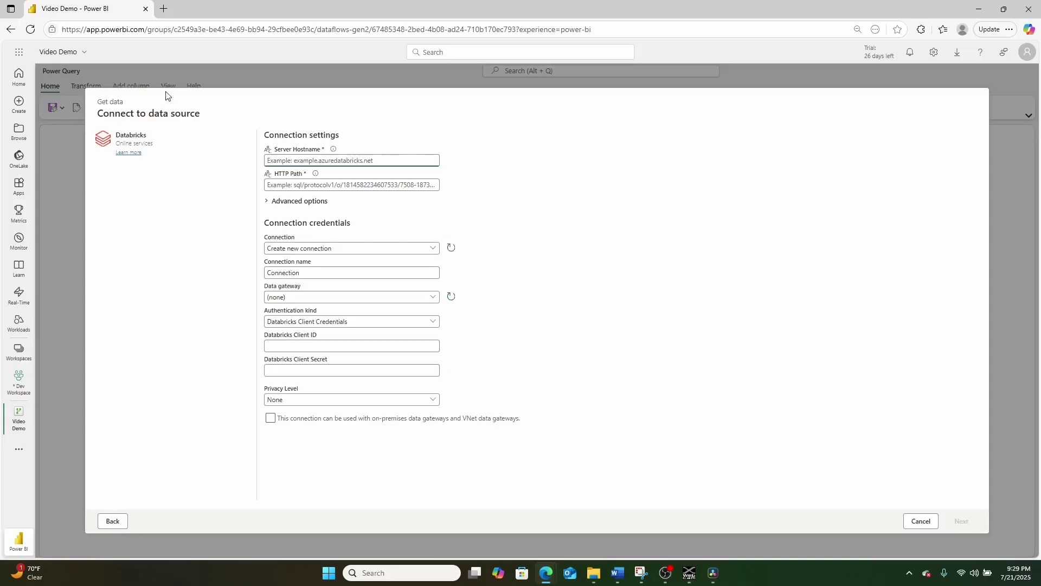
# In a new browser tab, sign in to Databricks with a Microsoft account
pyautogui.click(165, 8)
pyautogui.write('da')
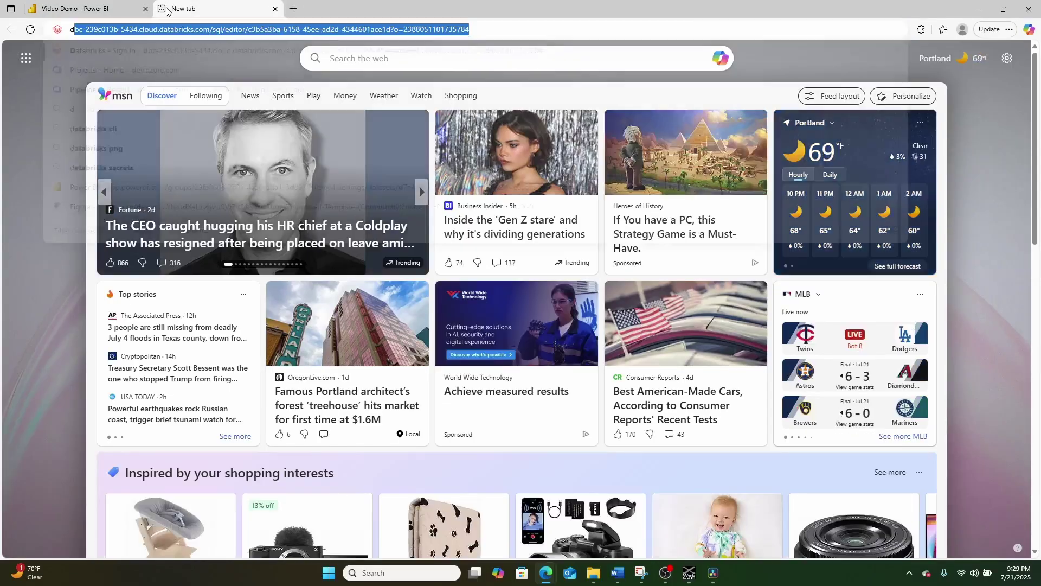
pyautogui.click(140, 70)
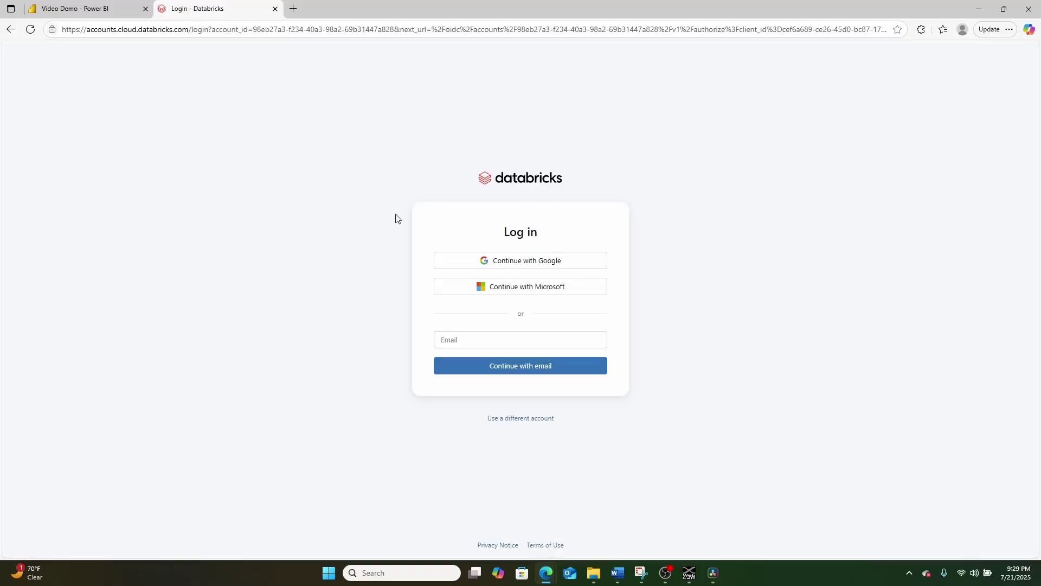
pyautogui.click(509, 297)
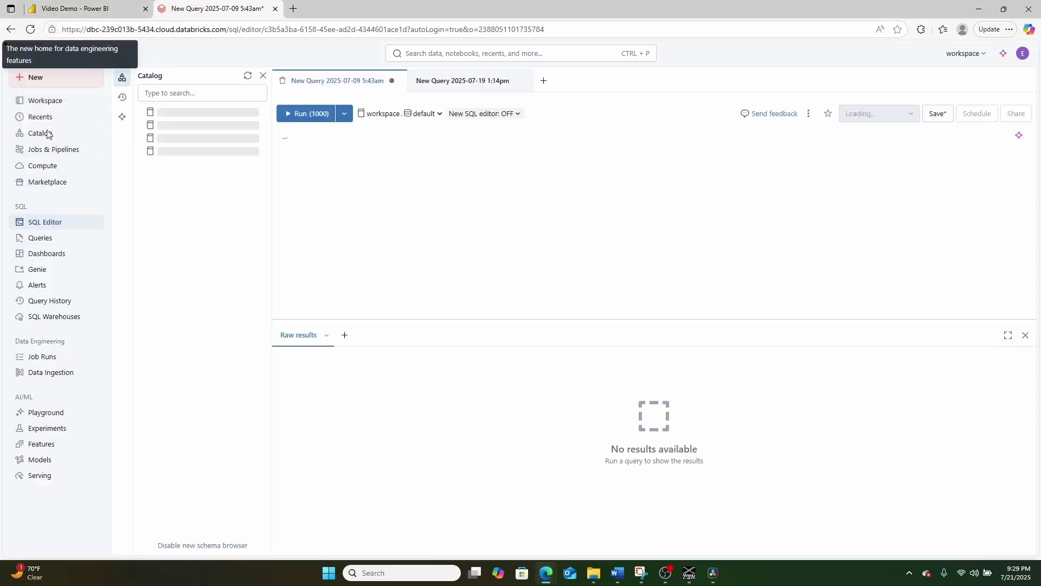
pyautogui.click(42, 166)
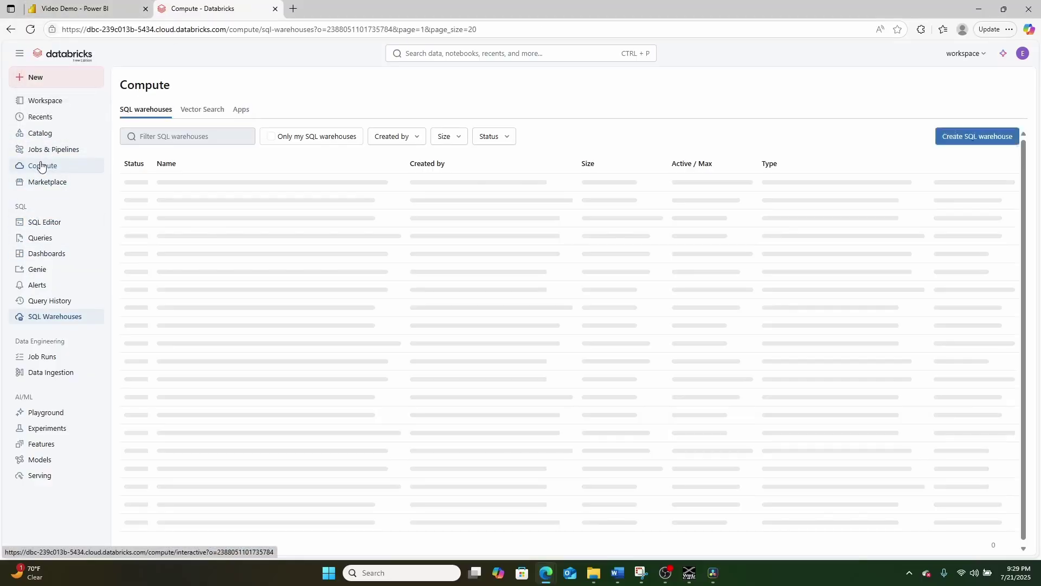
pyautogui.click(203, 185)
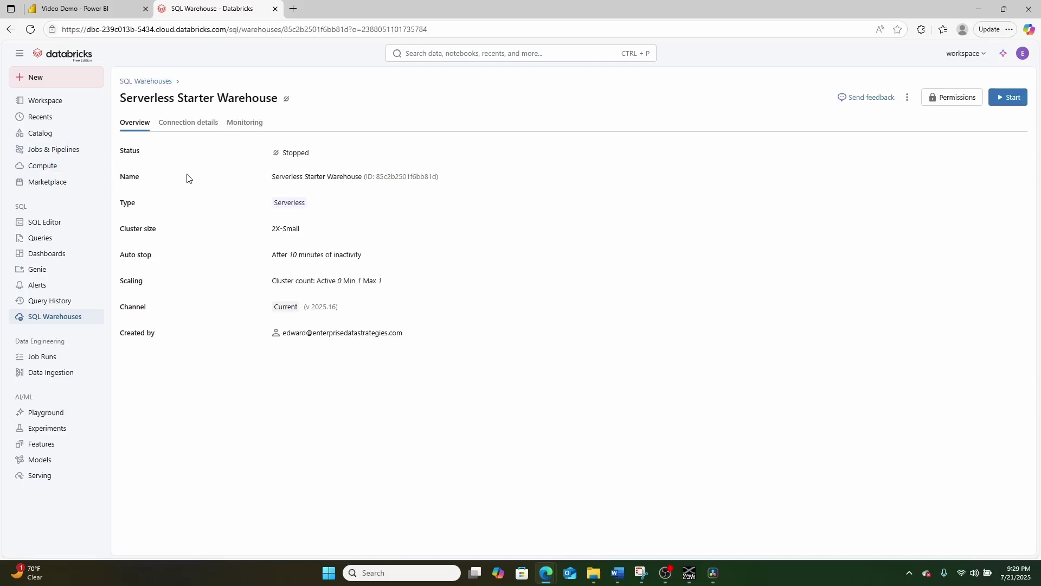
pyautogui.click(199, 124)
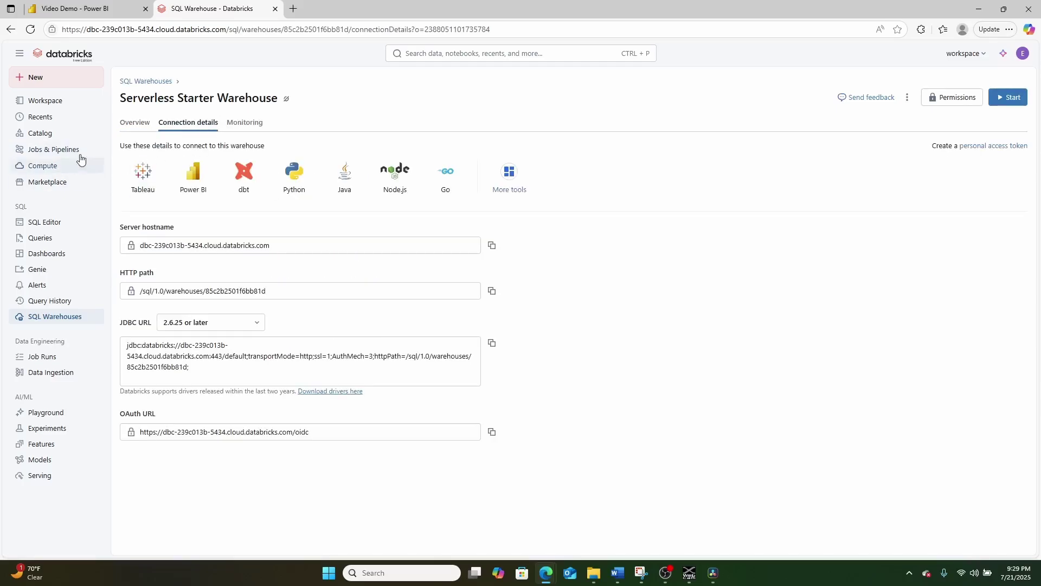
pyautogui.click(492, 245)
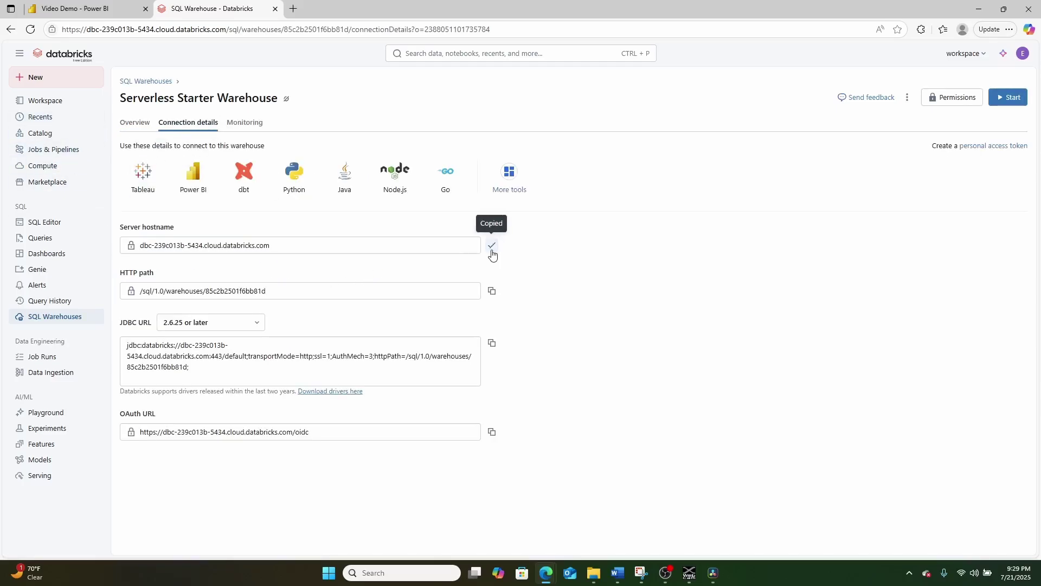
# Fill Server Hostname and HTTP Path with the warehouse values copied from Databricks
pyautogui.click(124, 8)
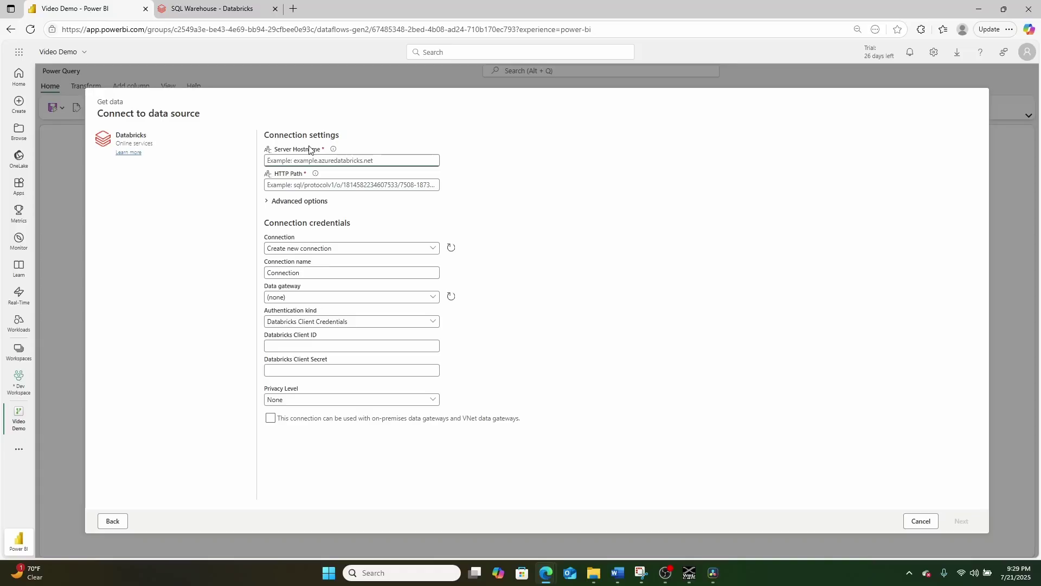
pyautogui.hotkey('ctrl', 'v')
pyautogui.click(211, 9)
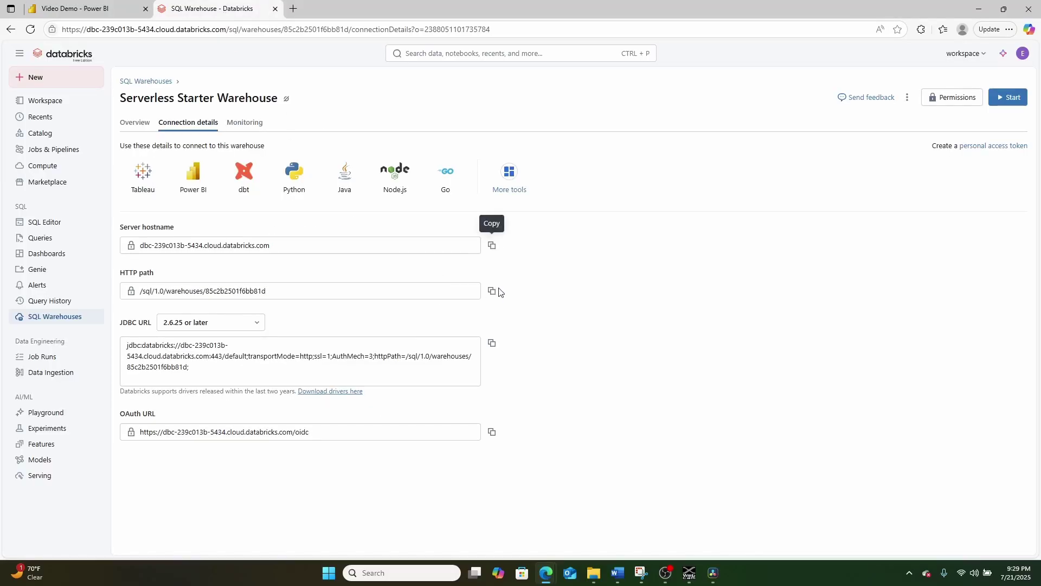
pyautogui.click(492, 291)
pyautogui.click(118, 11)
pyautogui.click(304, 185)
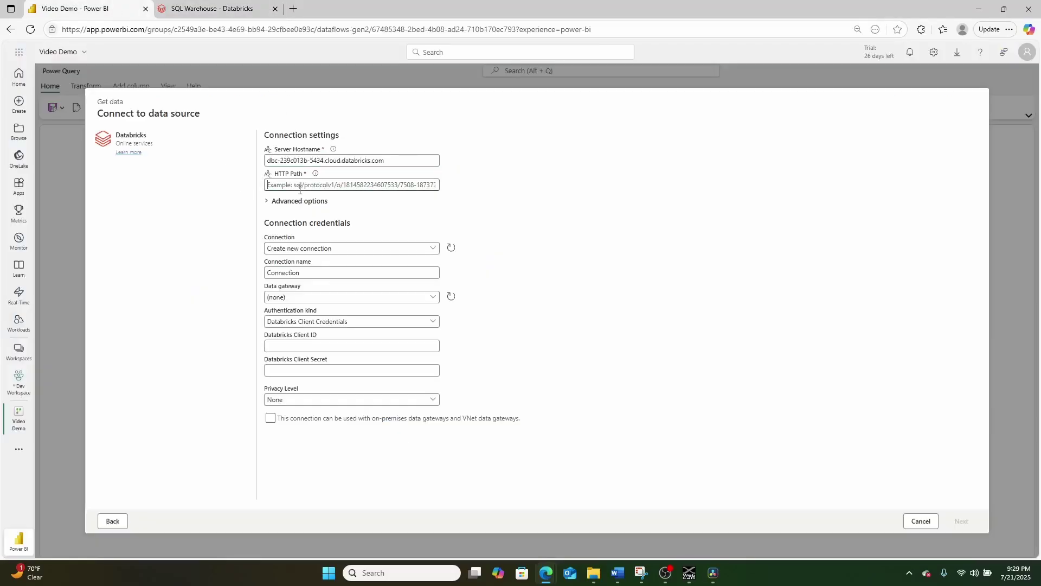
pyautogui.hotkey('ctrl', 'v')
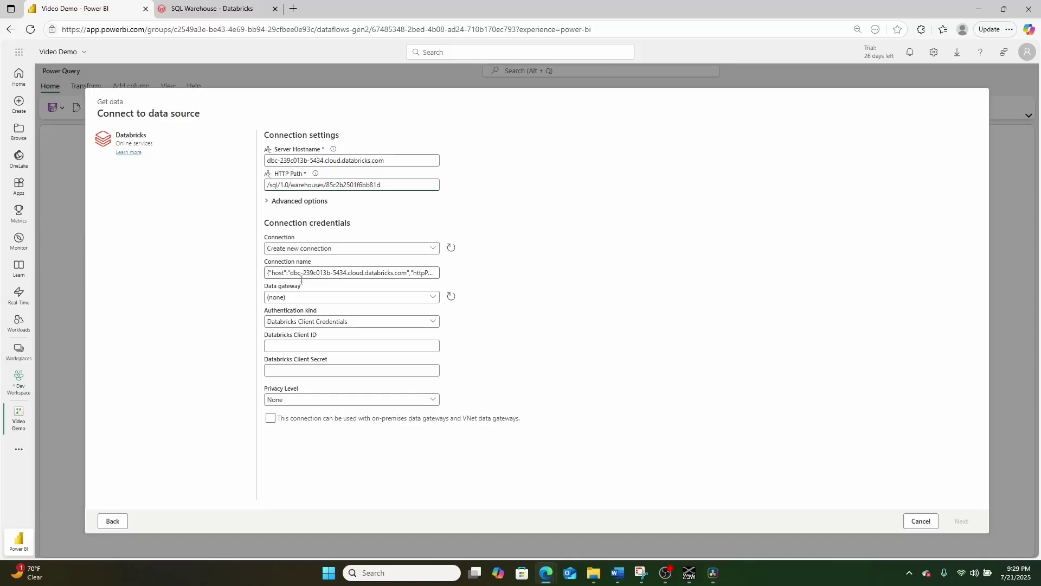
# Sign in using OAuth (OIDC) authentication and connect to Databricks
pyautogui.click(284, 324)
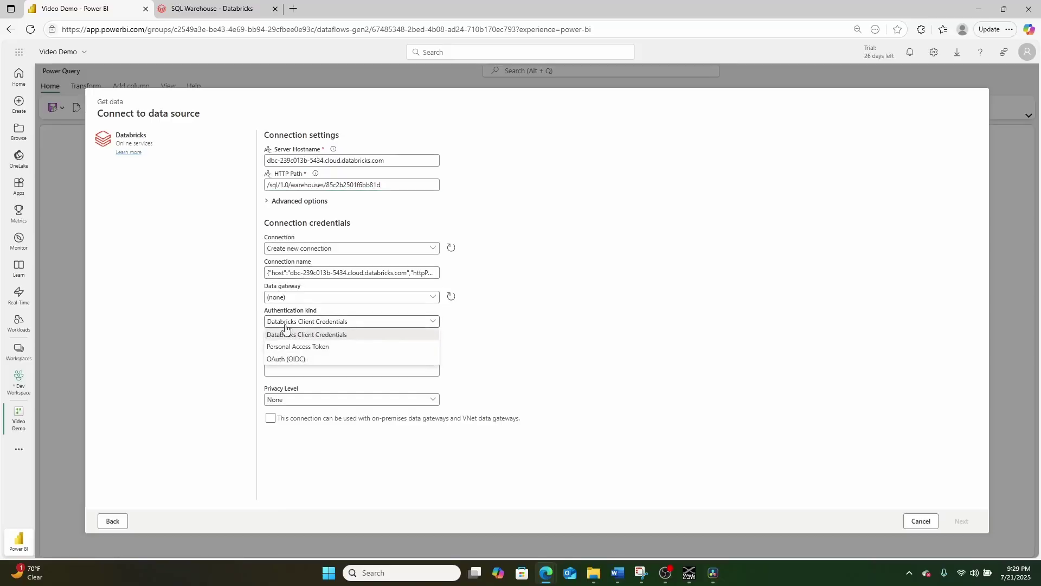
pyautogui.click(287, 359)
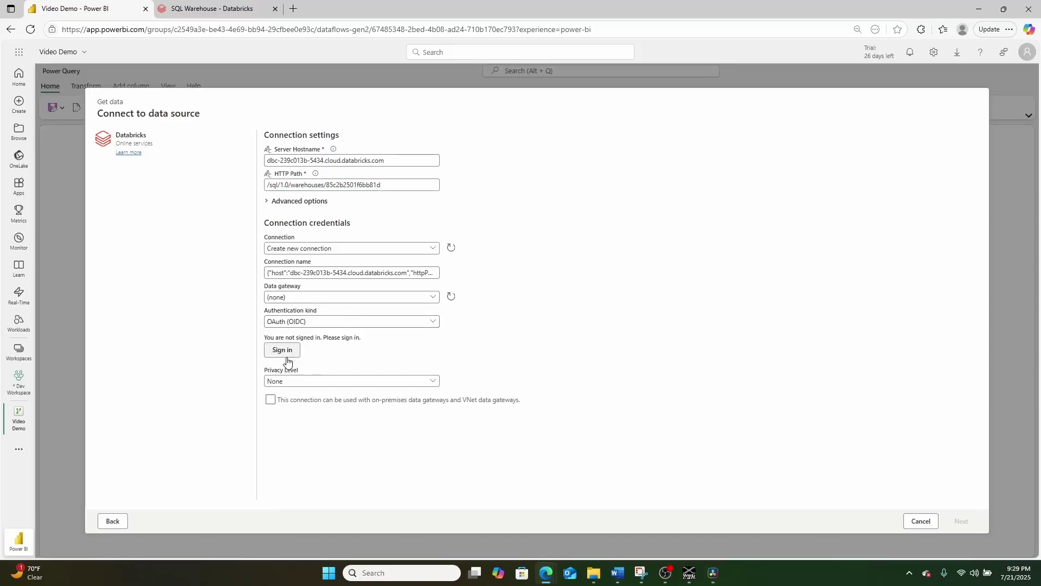
pyautogui.click(282, 350)
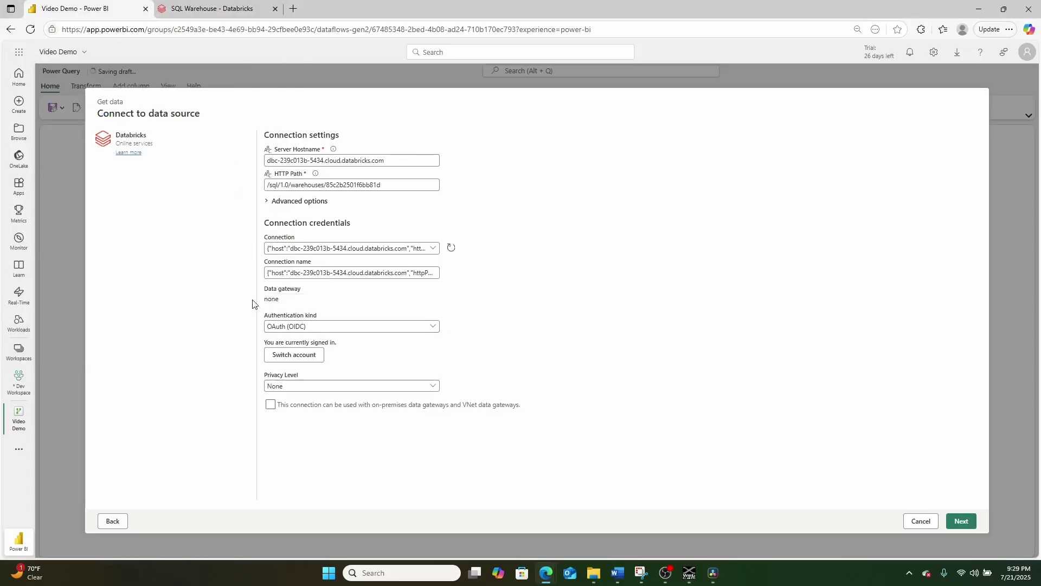
pyautogui.click(962, 522)
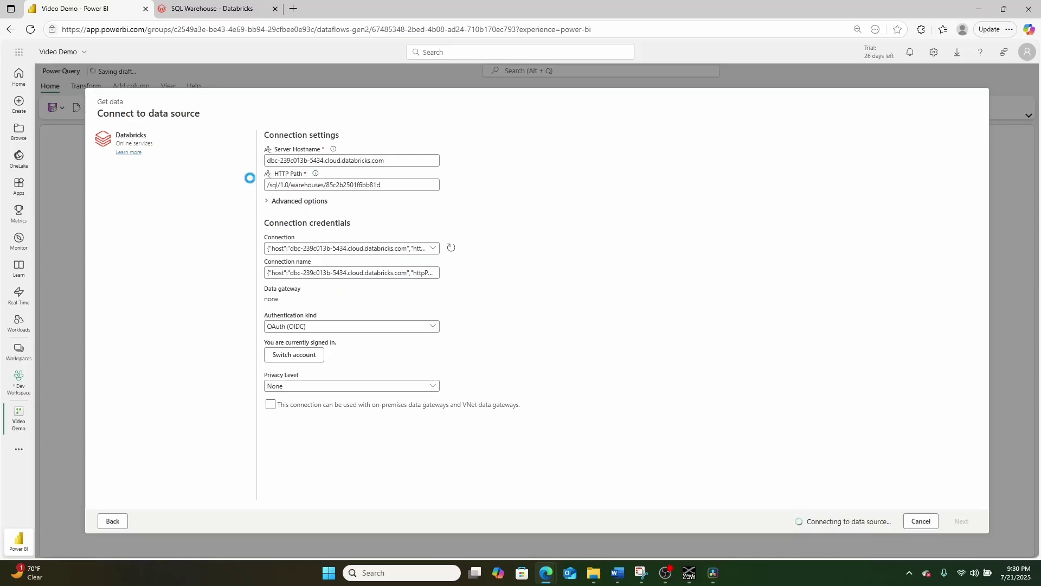
pyautogui.click(205, 1)
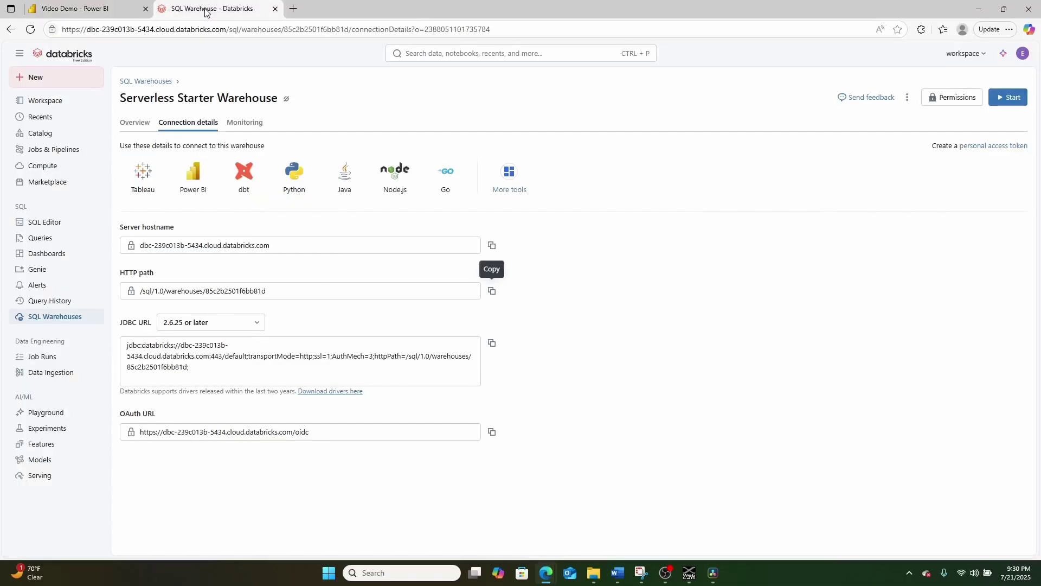
# Start the serverless warehouse, then pick simulated retail > v01 > customers and create the query
pyautogui.click(136, 123)
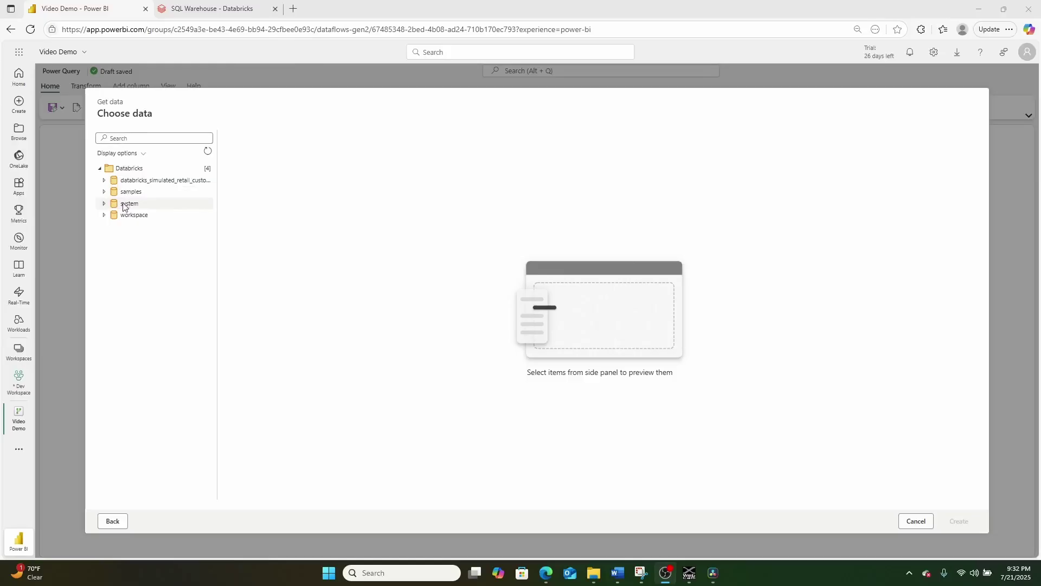
pyautogui.click(104, 182)
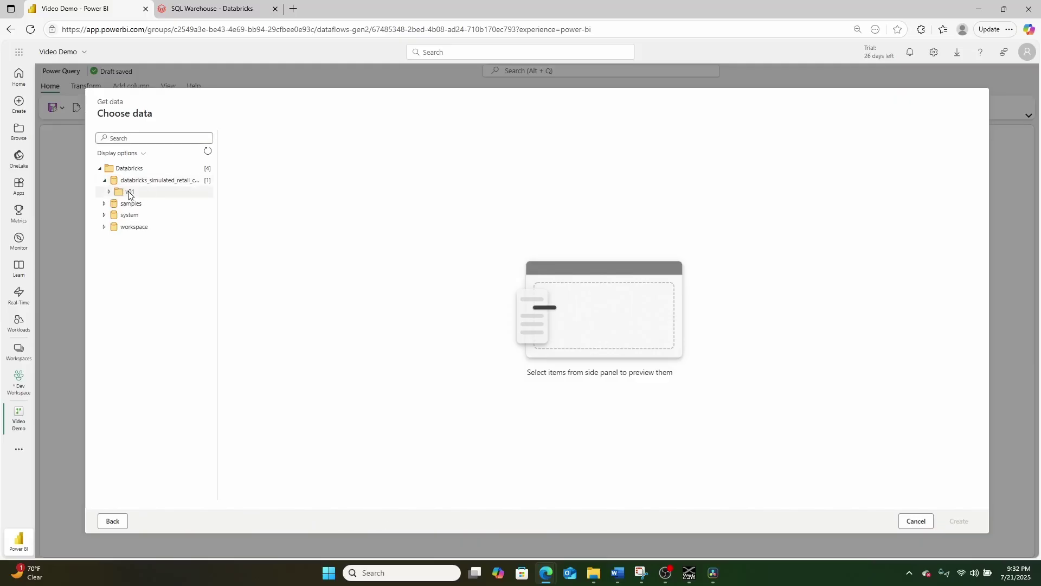
pyautogui.click(110, 191)
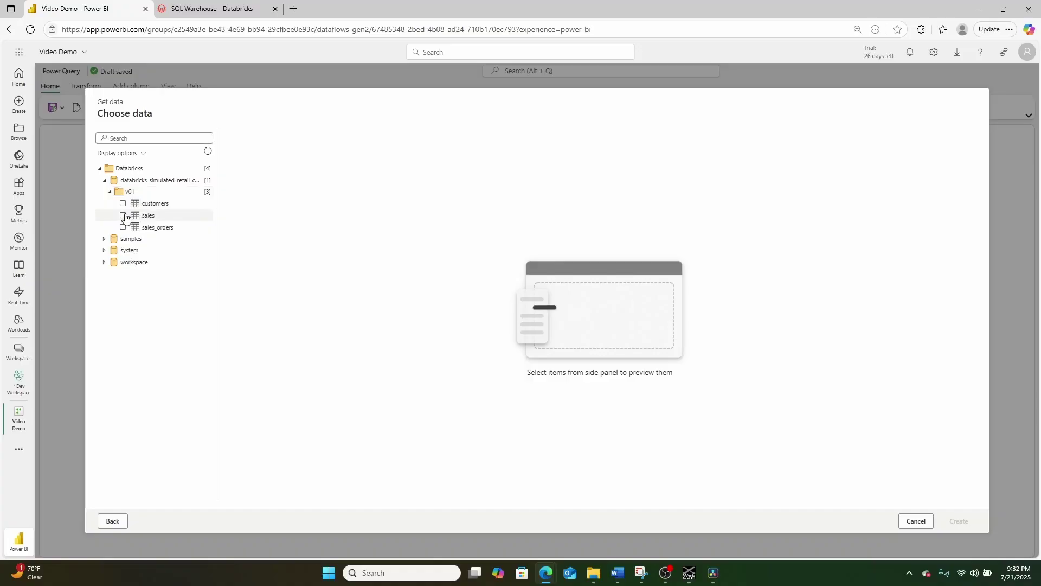
pyautogui.click(124, 203)
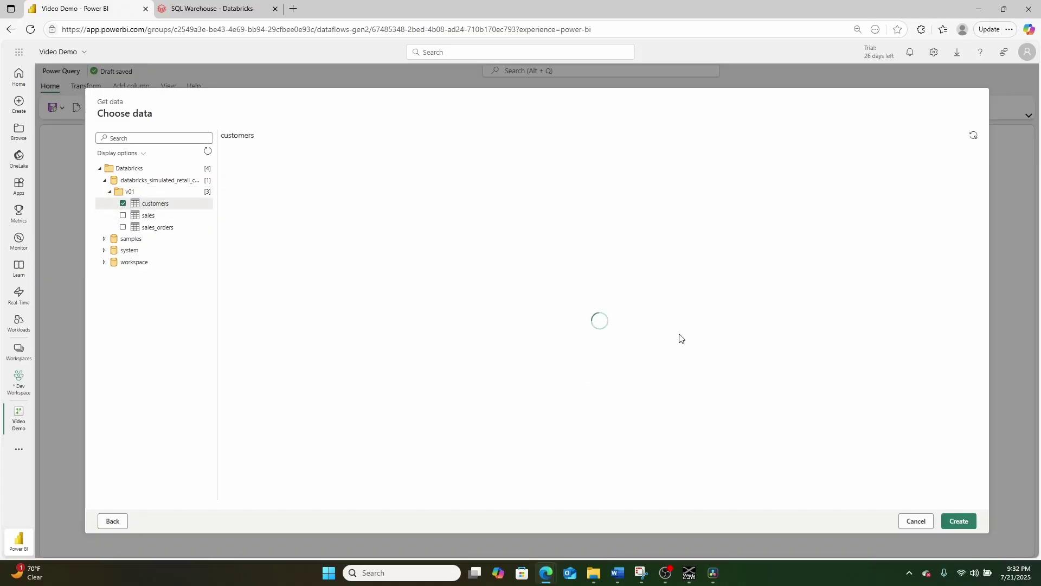
pyautogui.click(958, 521)
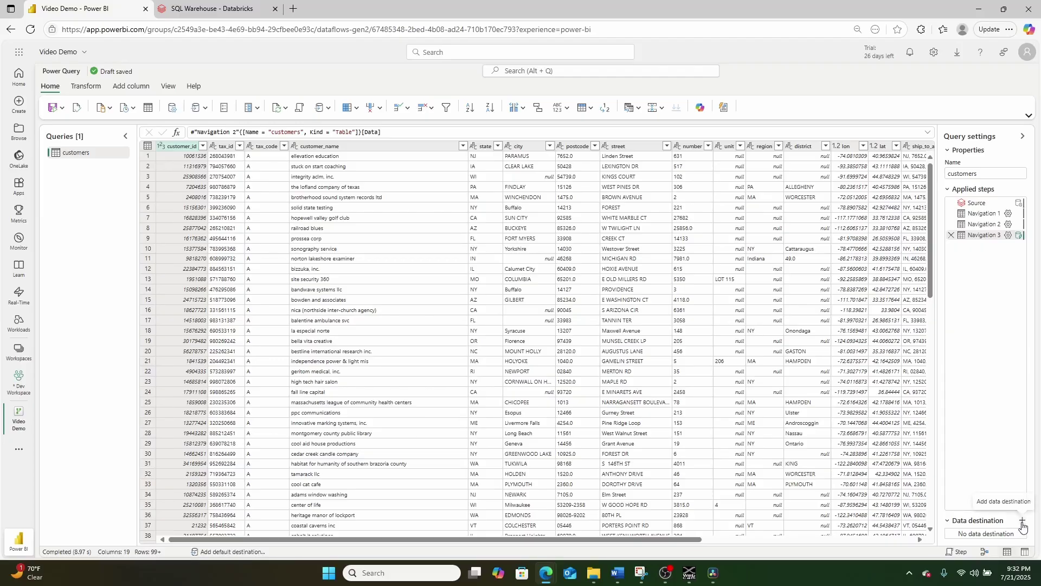
# Add a SharePoint data destination using the ExampleSite site URL copied from the SharePoint tab
pyautogui.click(1022, 522)
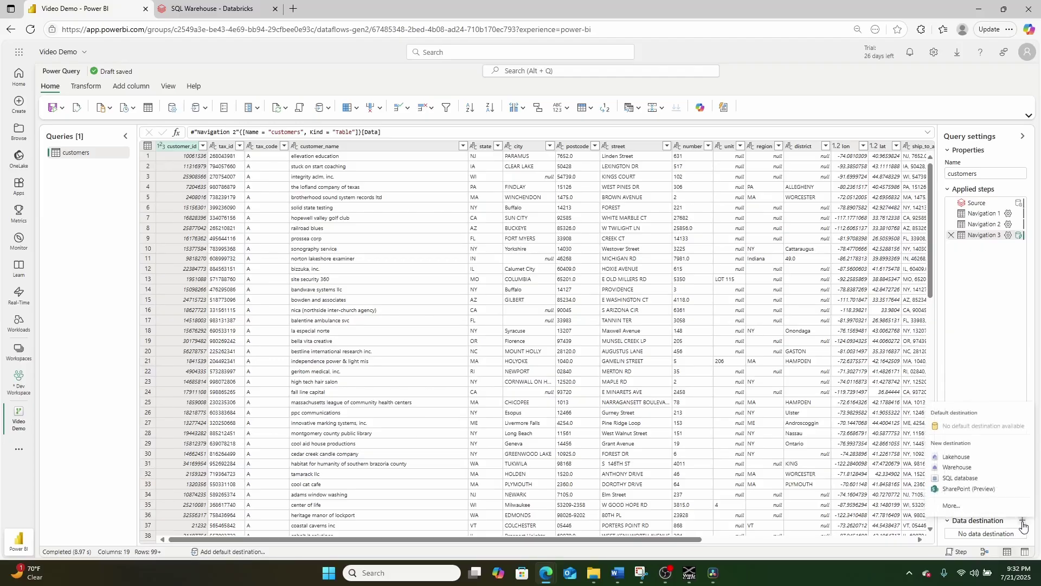
pyautogui.click(960, 489)
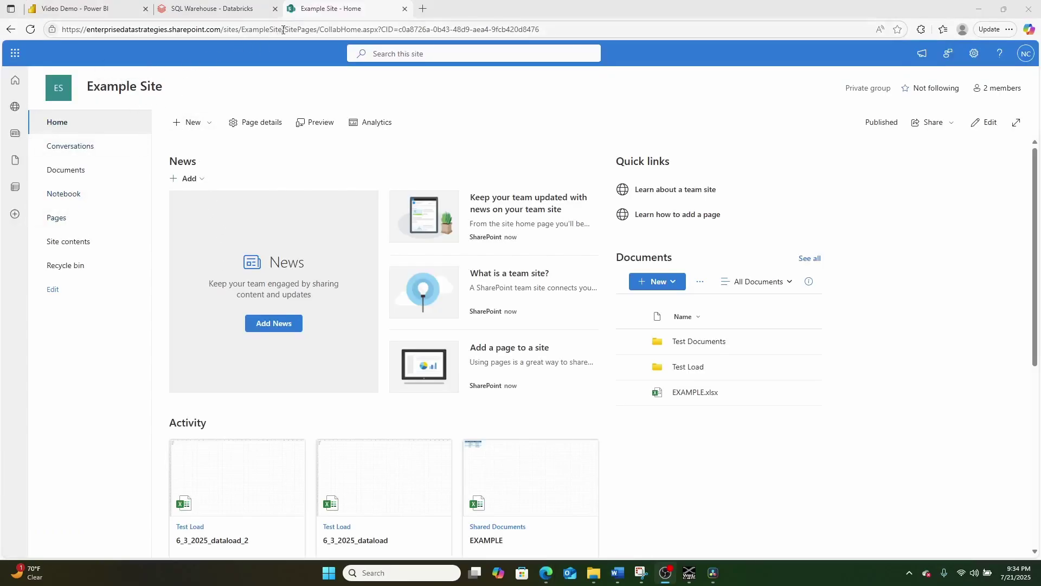
pyautogui.moveTo(290, 30); pyautogui.dragTo(1, 25)
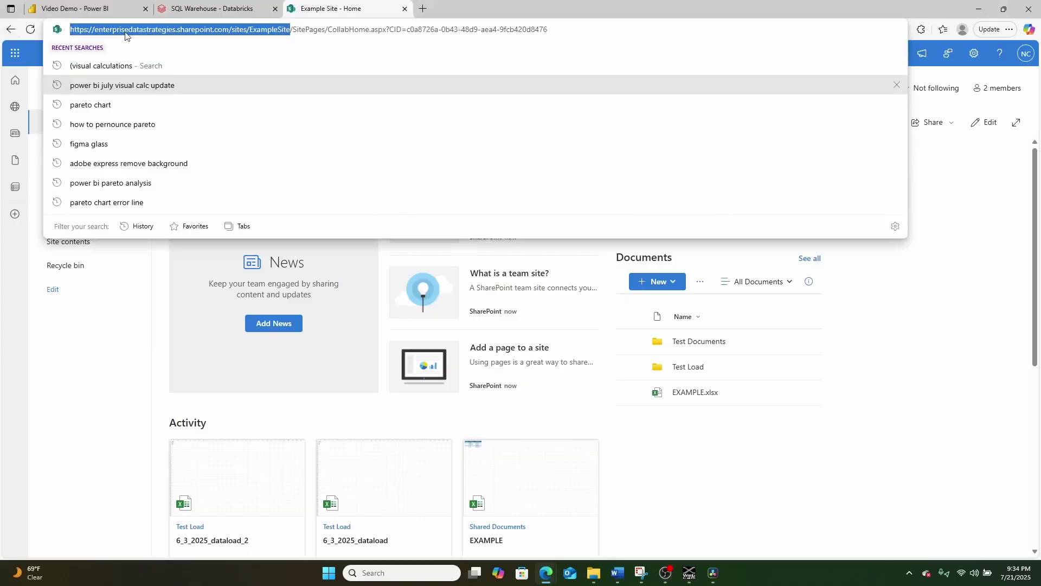
pyautogui.click(65, 8)
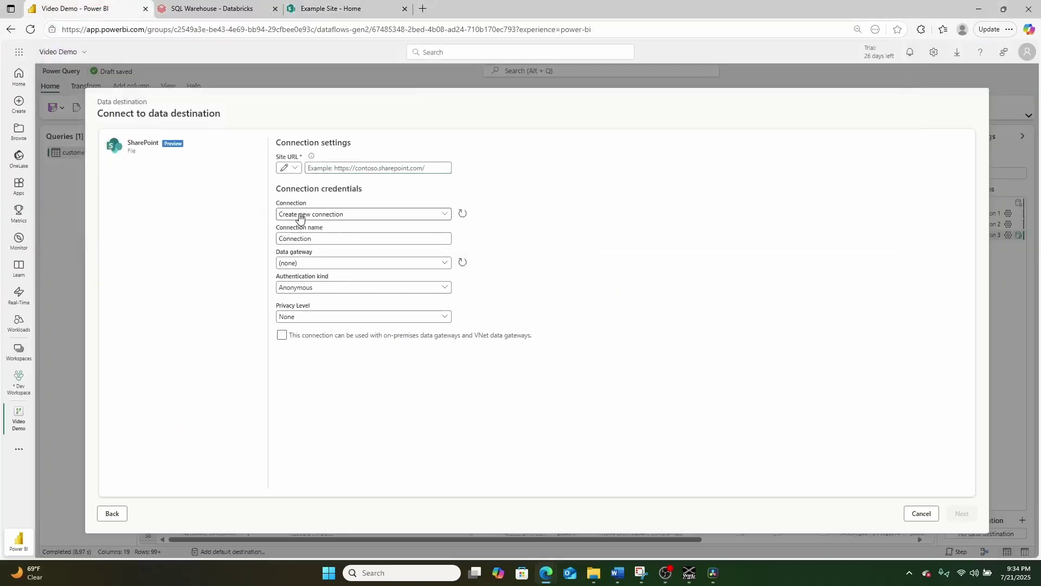
pyautogui.click(297, 215)
pyautogui.click(297, 215)
pyautogui.click(315, 168)
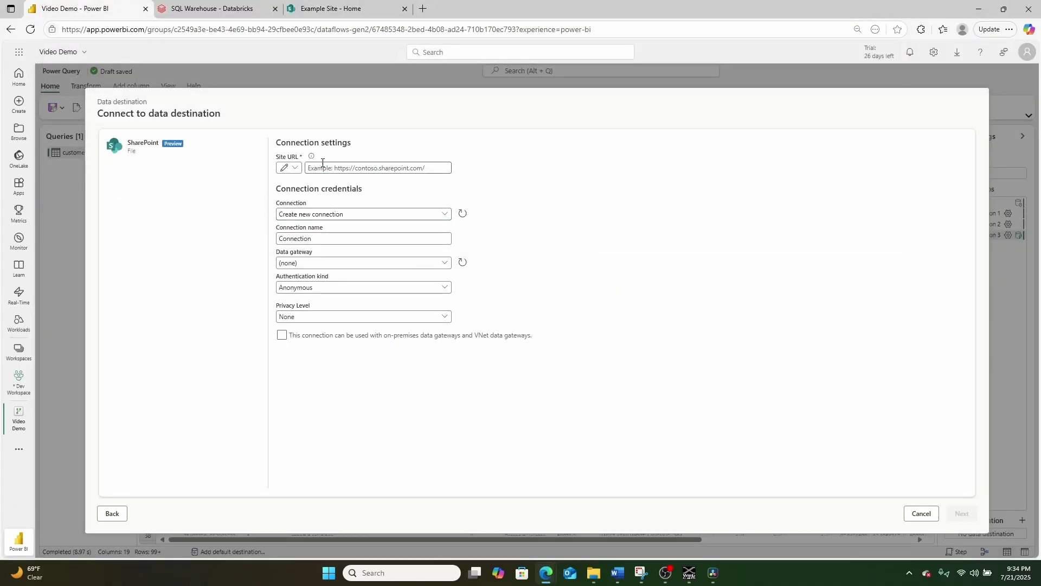
pyautogui.hotkey('ctrl', 'v')
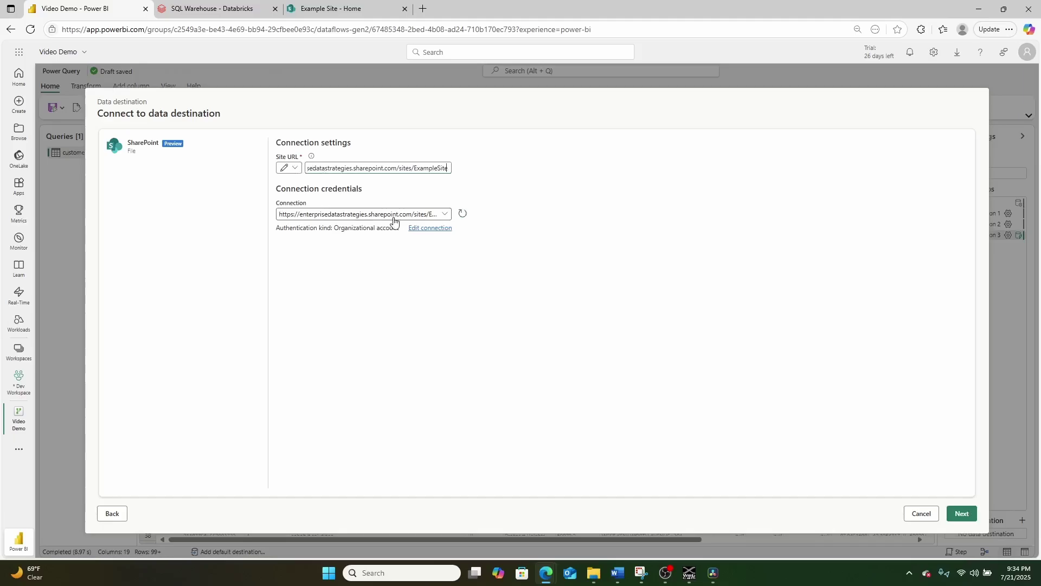
pyautogui.click(963, 514)
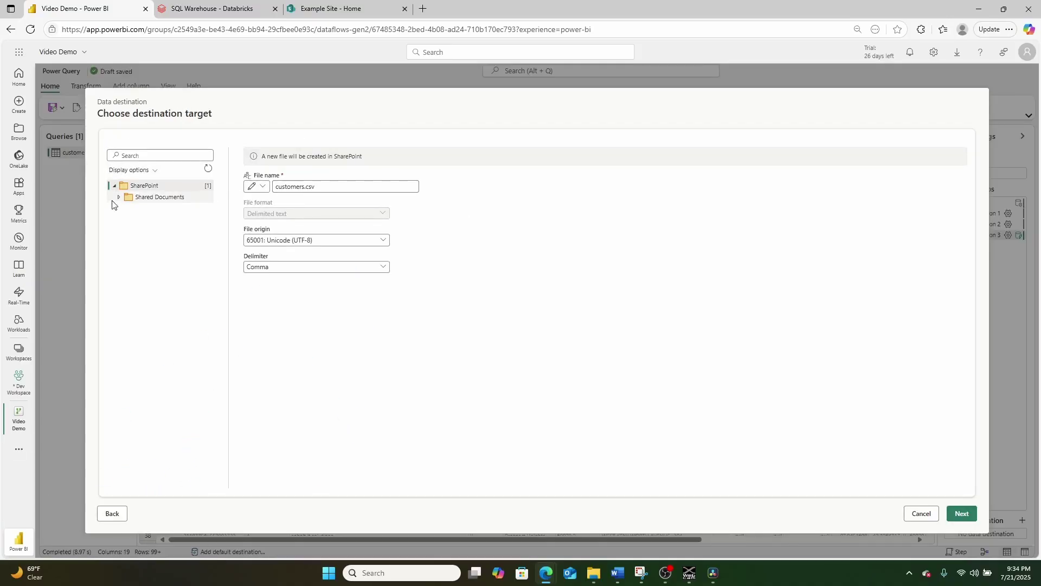
# Choose Shared Documents for customers.csv, review the column mapping, and save the settings
pyautogui.click(118, 197)
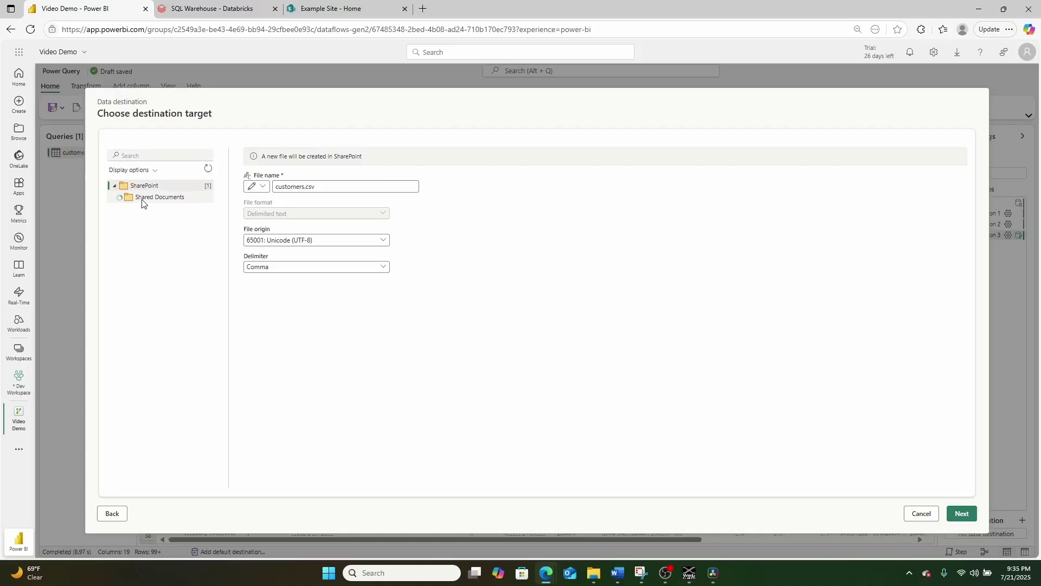
pyautogui.click(145, 199)
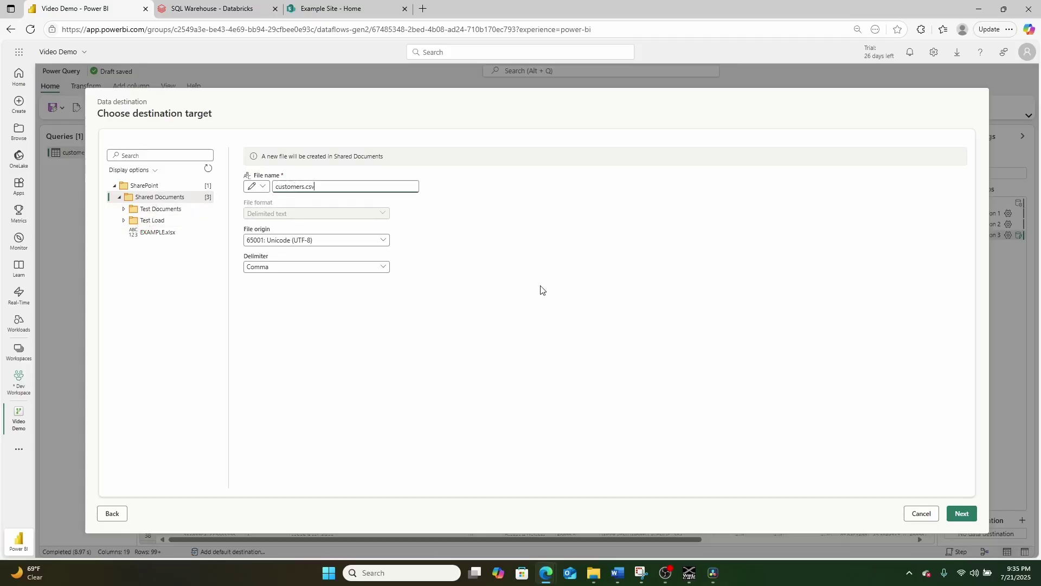
pyautogui.click(970, 516)
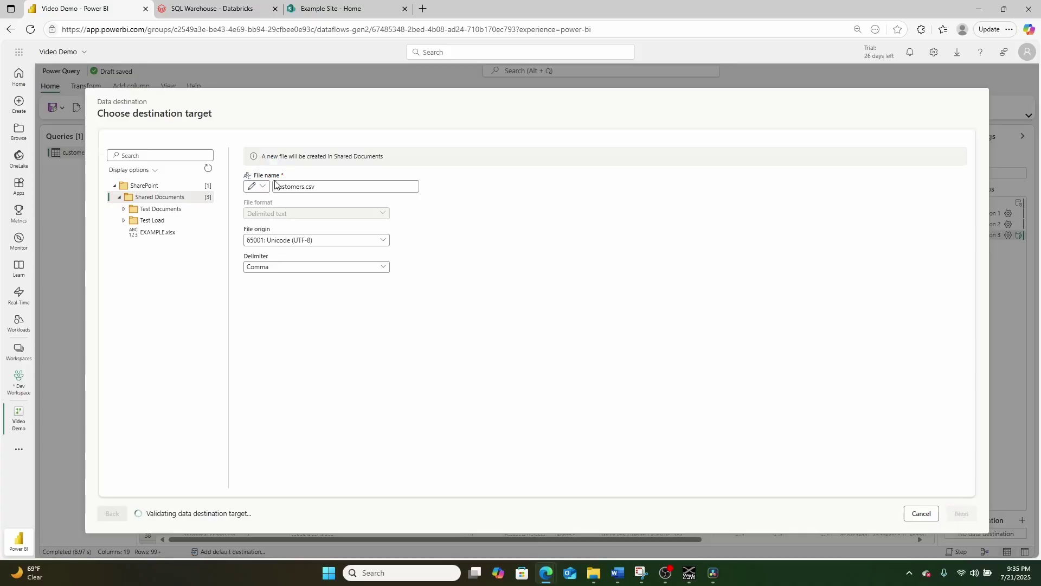
pyautogui.scroll(-3, 379, 353)
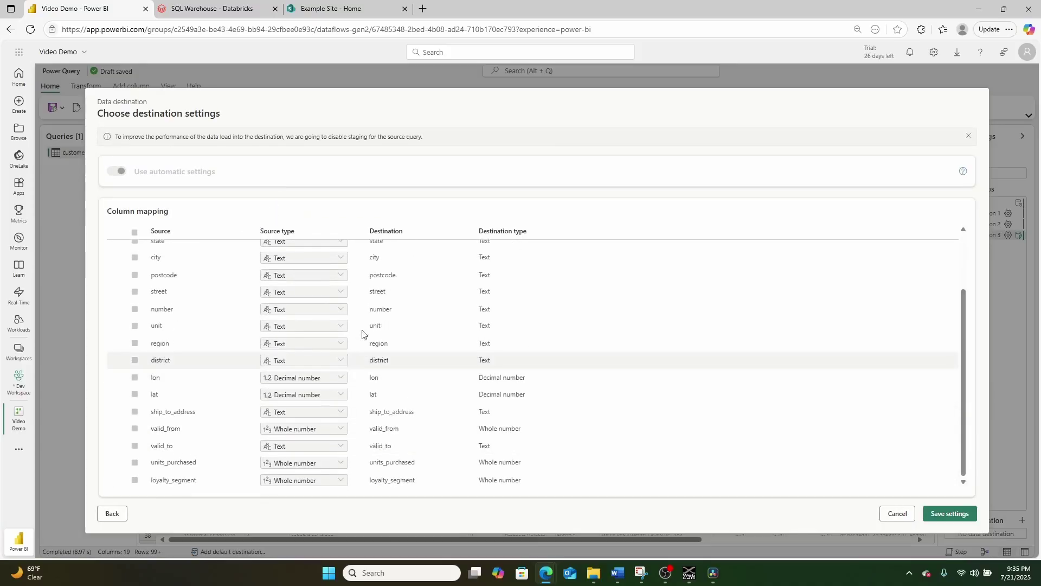
pyautogui.click(951, 515)
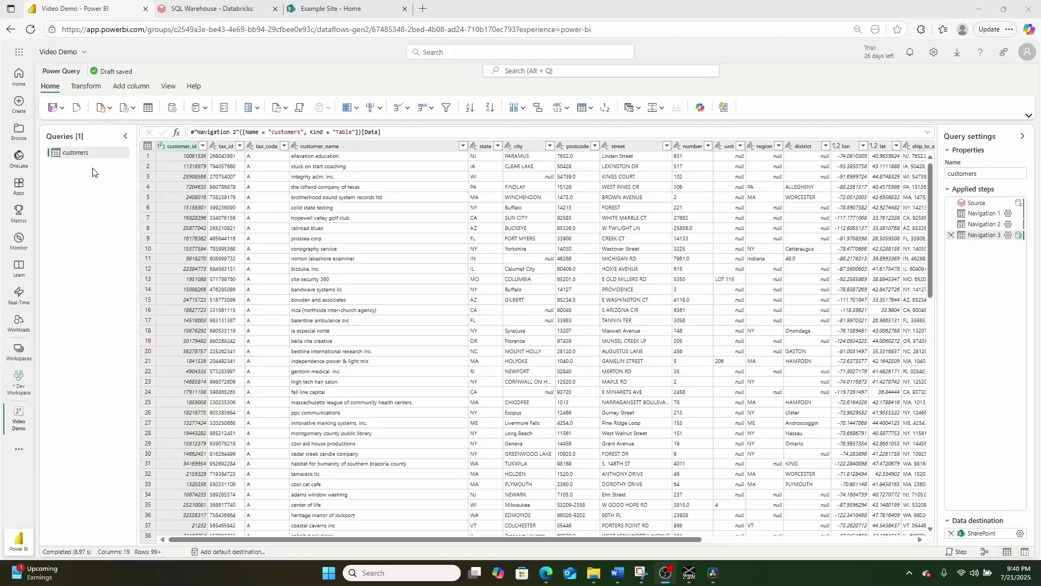
# From the Queries pane, add a parameter customer_name with current value 'ellevation education'
pyautogui.rightClick(81, 194)
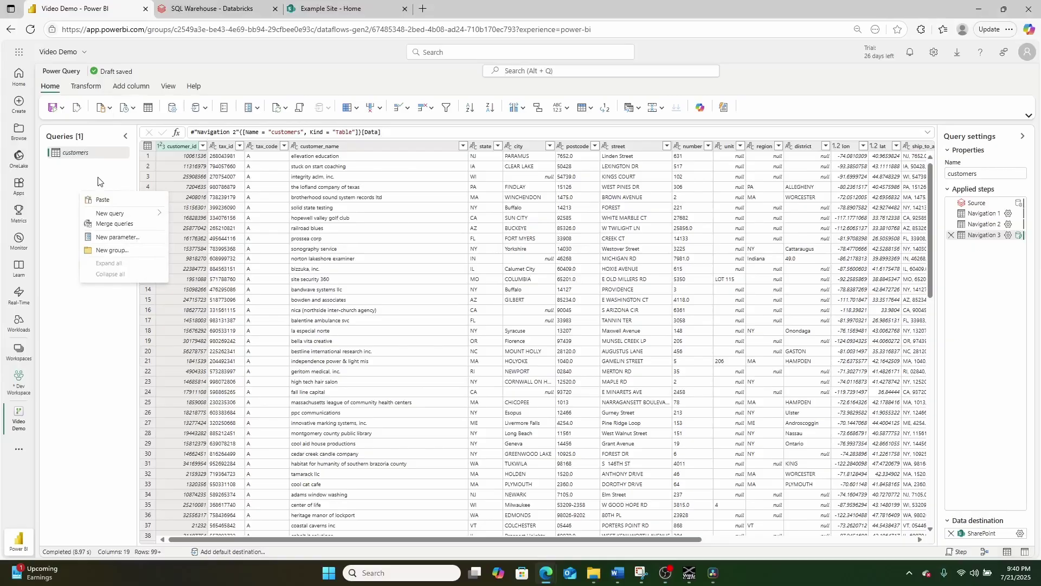
pyautogui.click(103, 237)
pyautogui.click(569, 193)
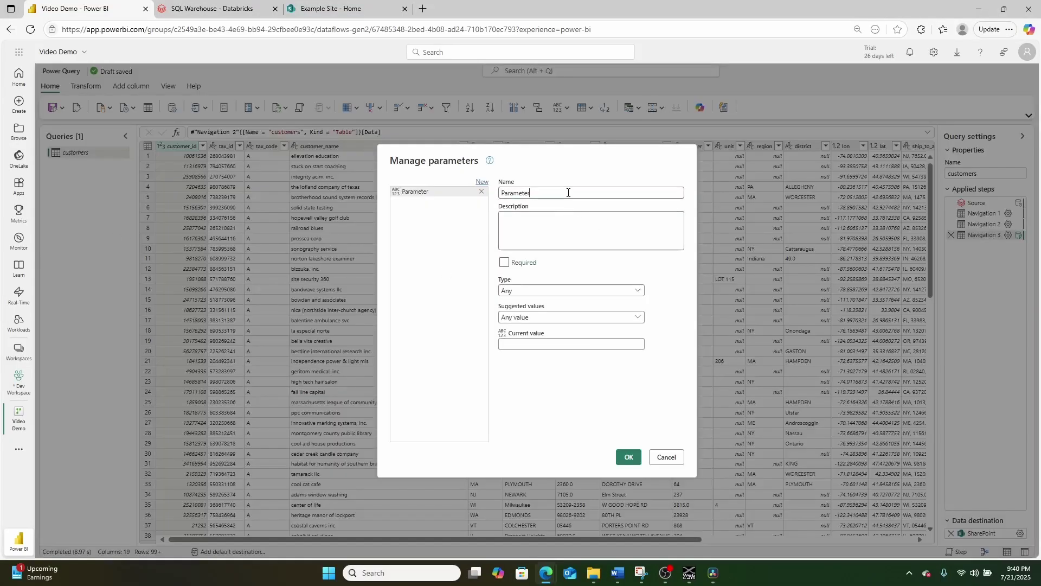
pyautogui.doubleClick(565, 195)
pyautogui.press('BackSpace')
pyautogui.write('customer_name')
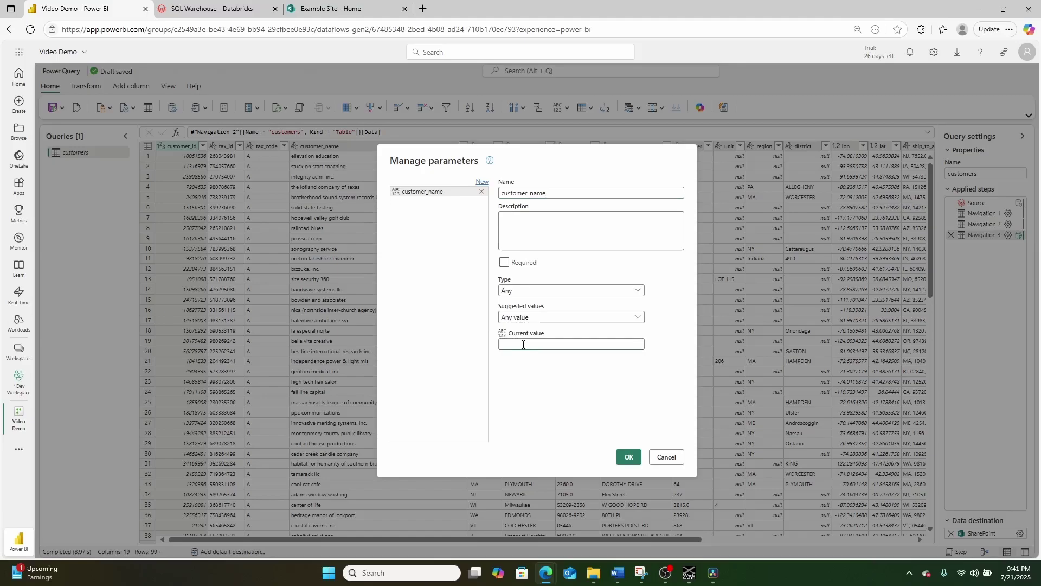
pyautogui.write('ellevation education')
pyautogui.click(621, 467)
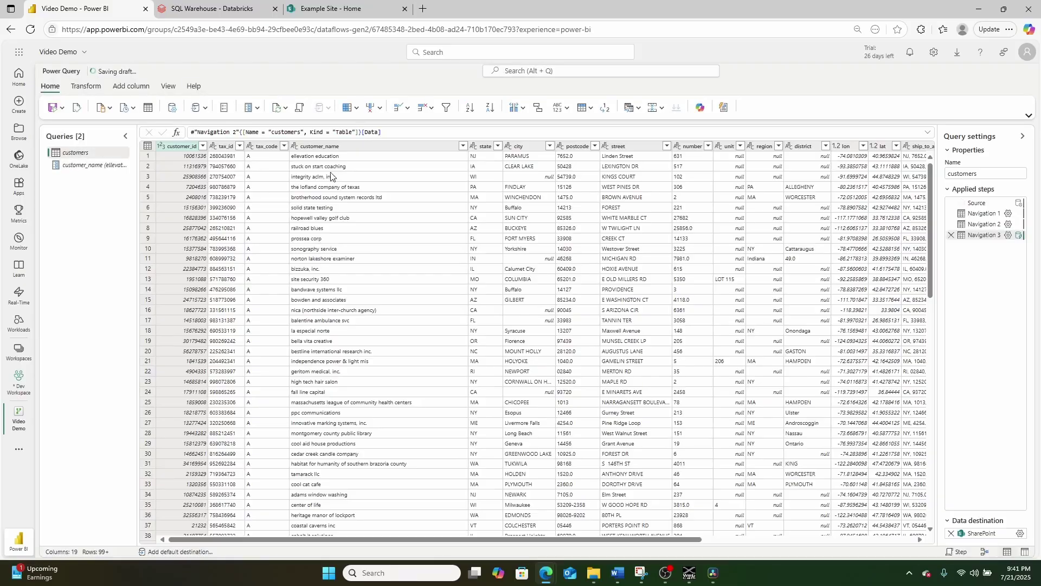
# Filter the customer_name column, searching 'ellev', to keep only ellevation education
pyautogui.click(309, 159)
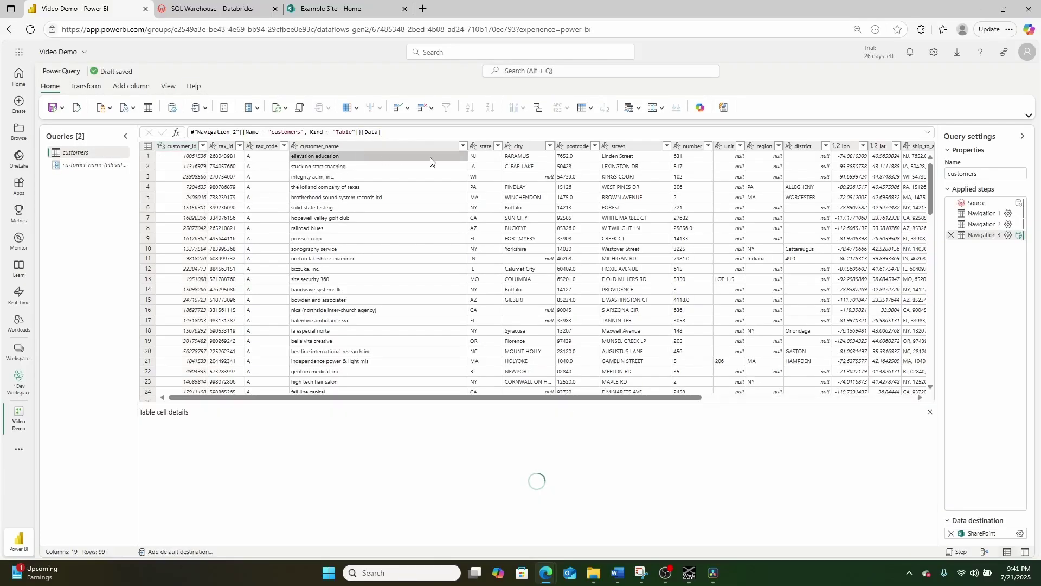
pyautogui.click(463, 146)
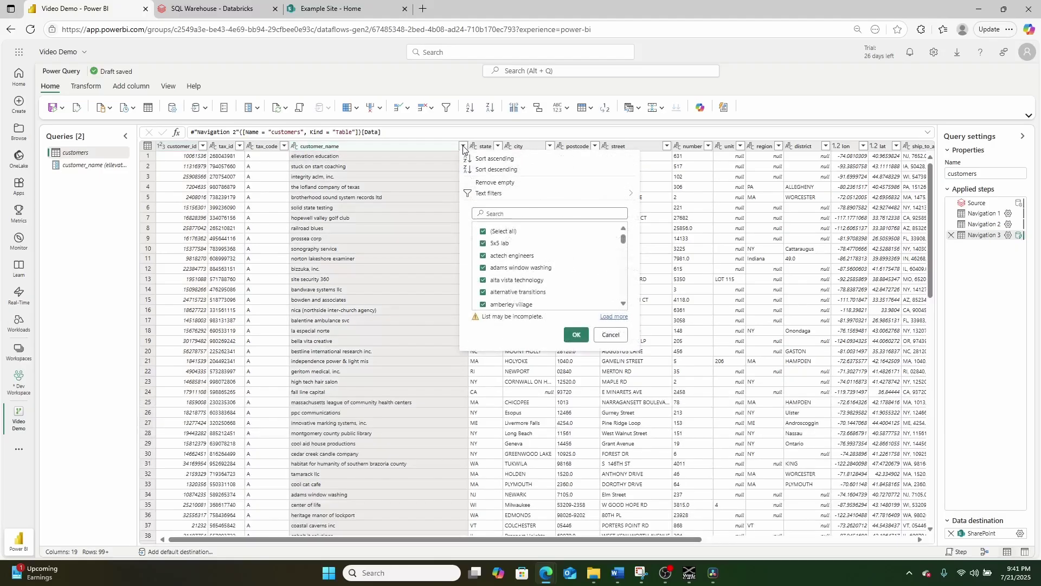
pyautogui.click(509, 214)
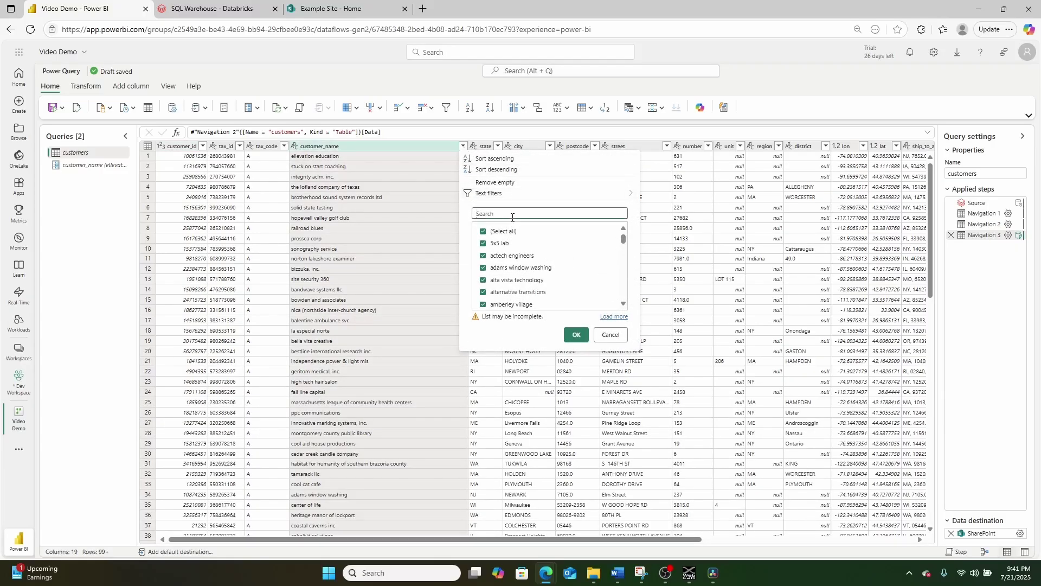
pyautogui.write('ellev')
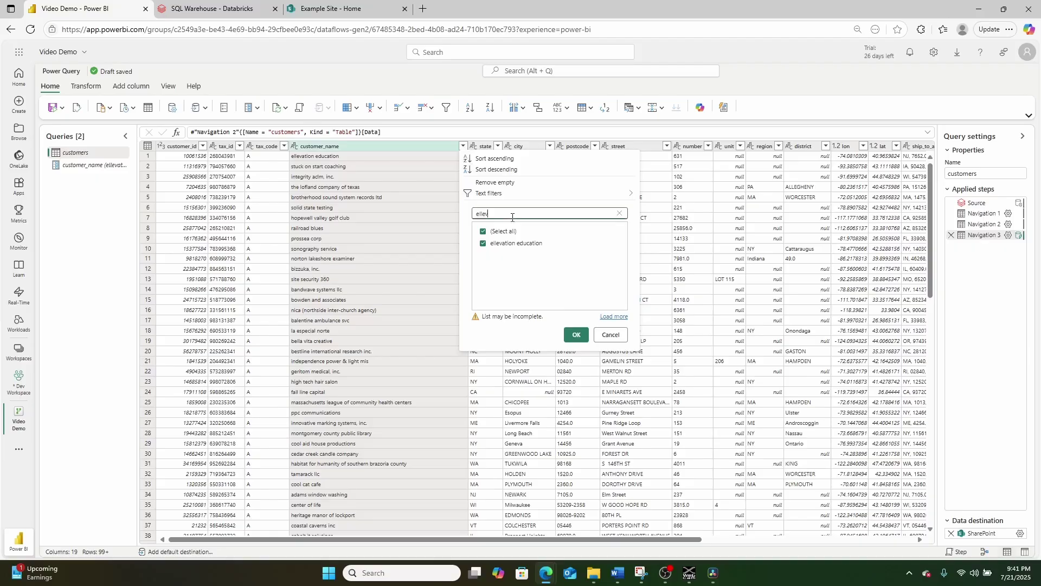
pyautogui.click(483, 232)
pyautogui.click(484, 243)
pyautogui.click(576, 334)
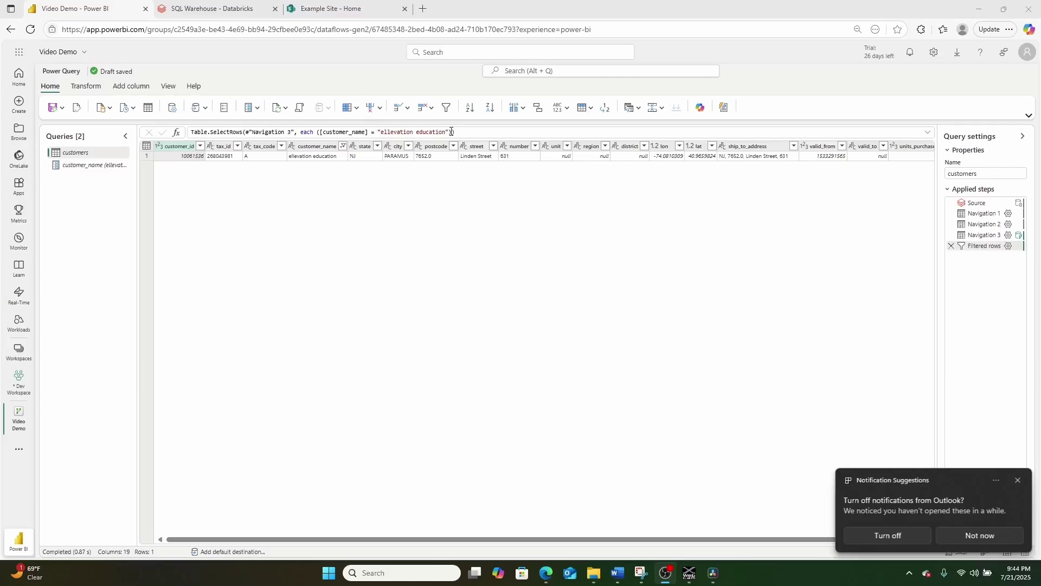
# Change the Filtered rows formula to compare [customer_name] with the customer_name parameter instead of the hard-coded name
pyautogui.moveTo(449, 132); pyautogui.dragTo(410, 135)
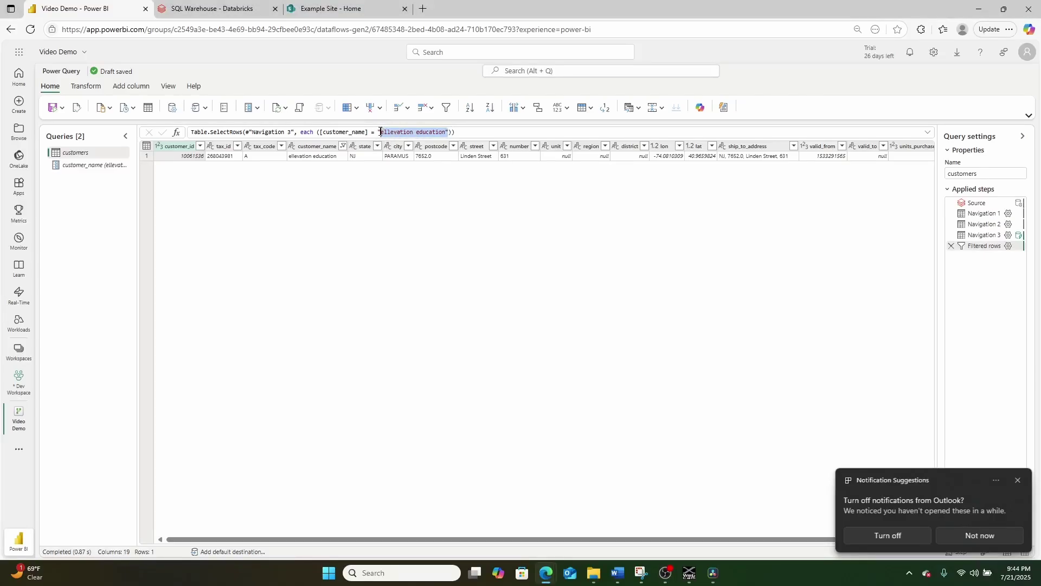
pyautogui.write('custom')
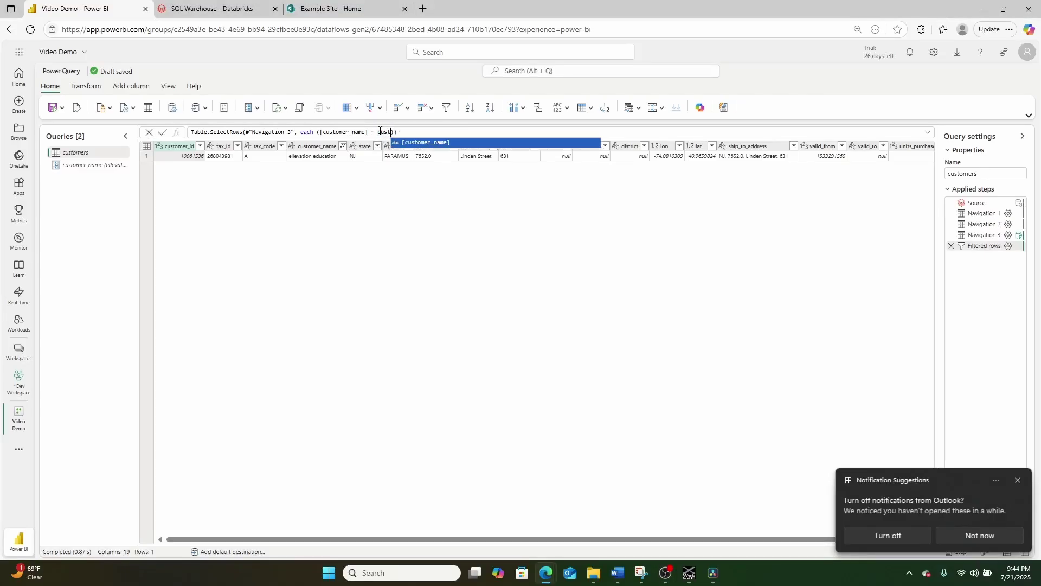
pyautogui.write('er_name')
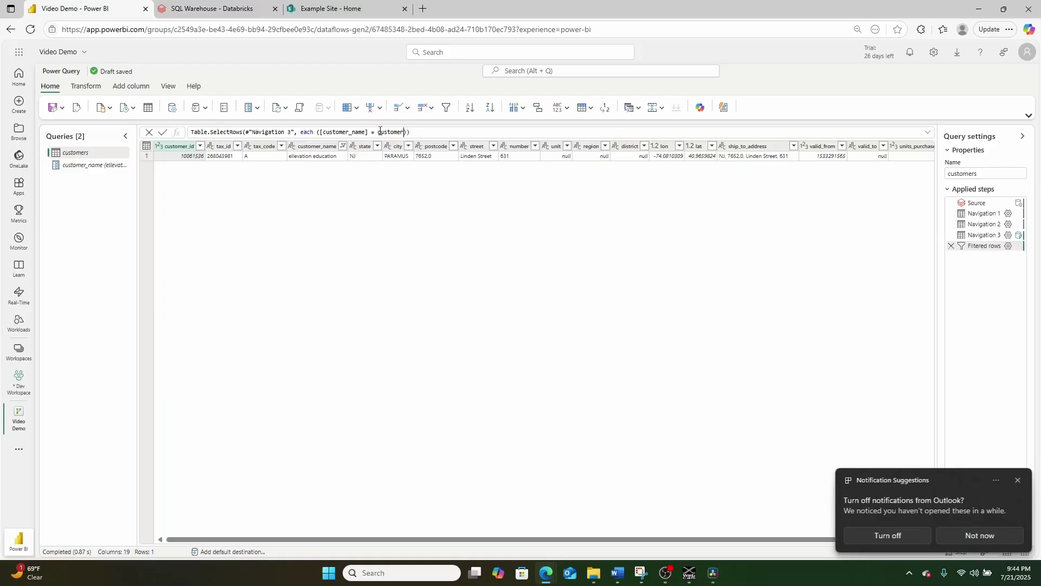
pyautogui.click(450, 133)
pyautogui.press('Return')
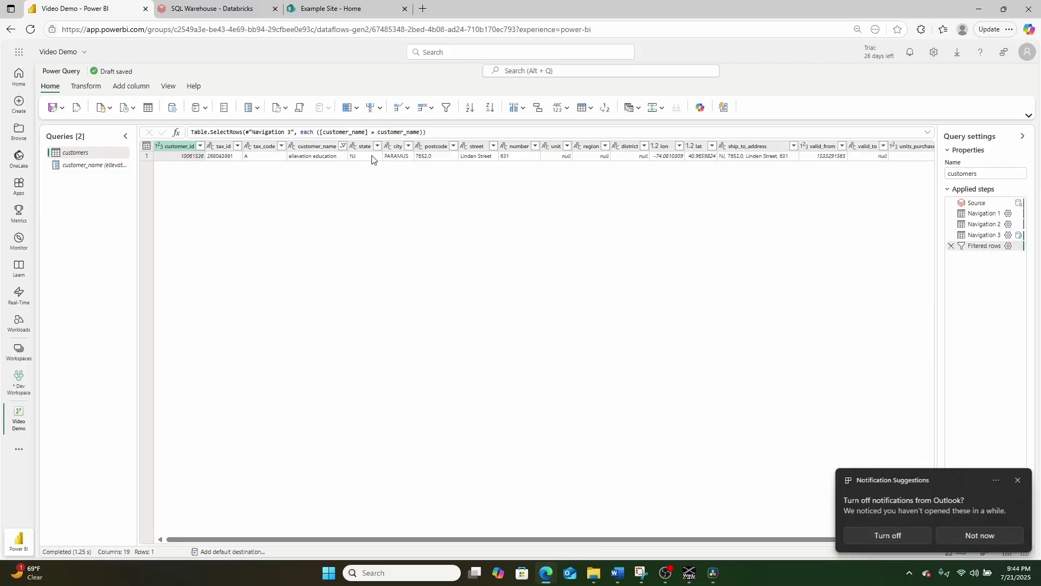
# Bring up the SharePoint destination settings and accept the existing connection
pyautogui.click(1015, 481)
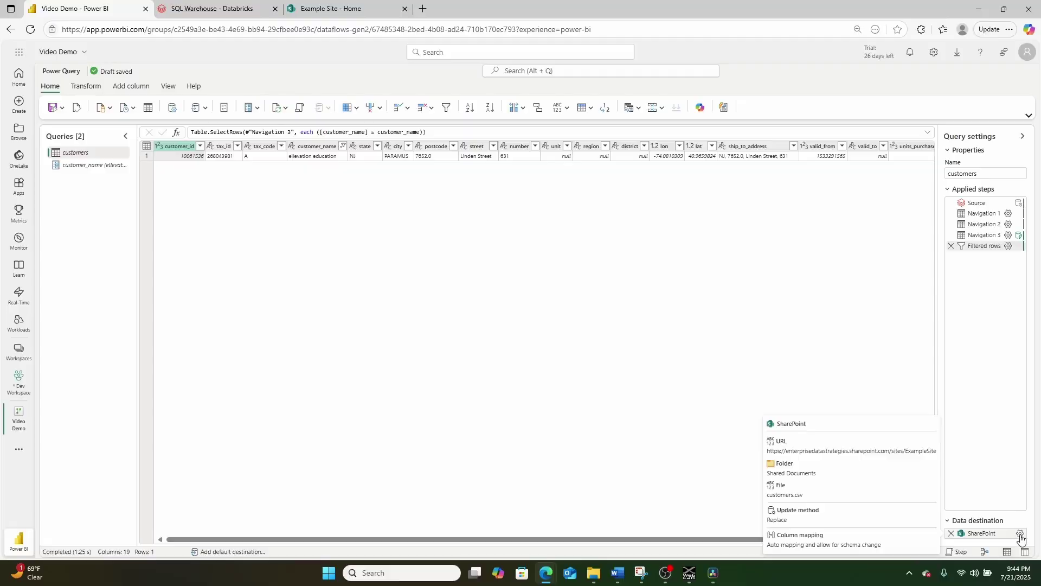
pyautogui.click(1020, 537)
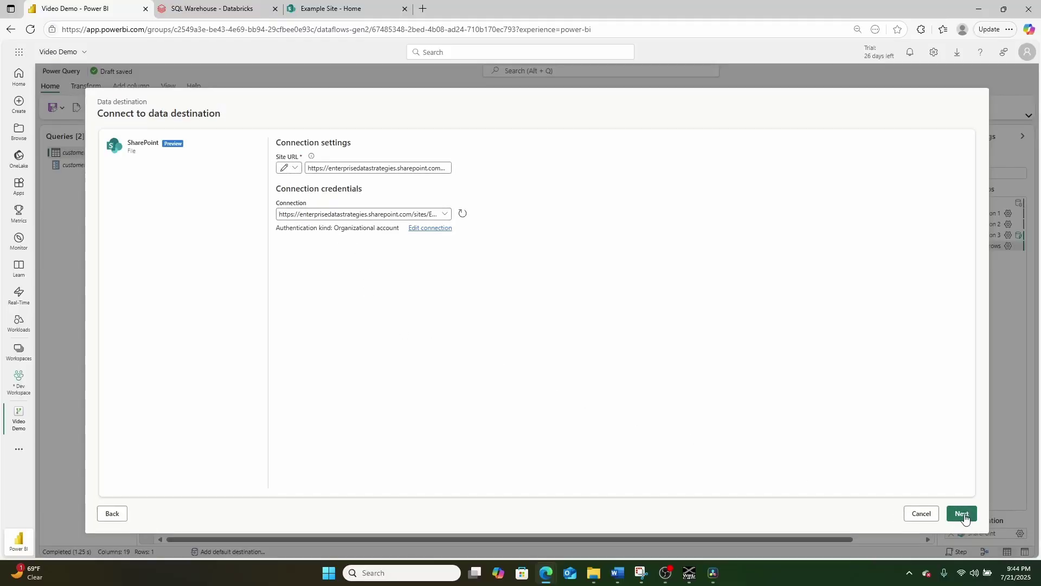
pyautogui.click(963, 515)
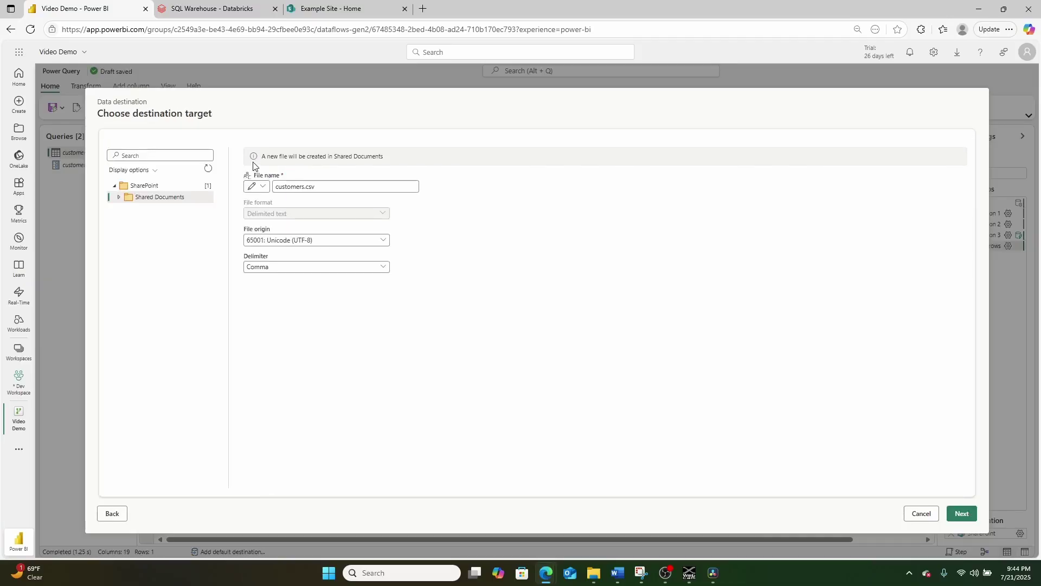
# Set the output file name to the customer_name parameter and validate the destination target
pyautogui.click(265, 188)
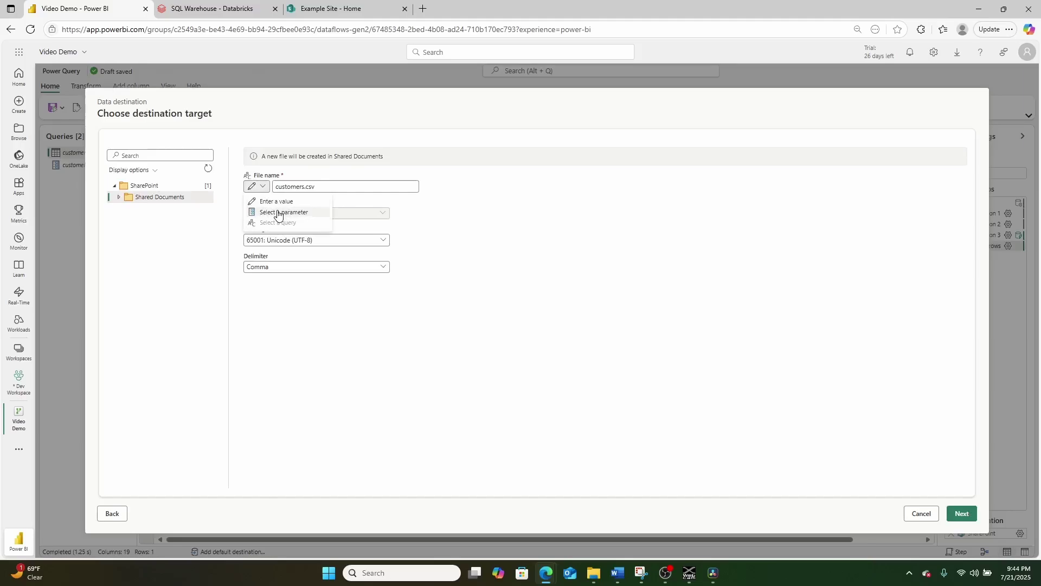
pyautogui.click(279, 212)
pyautogui.click(296, 186)
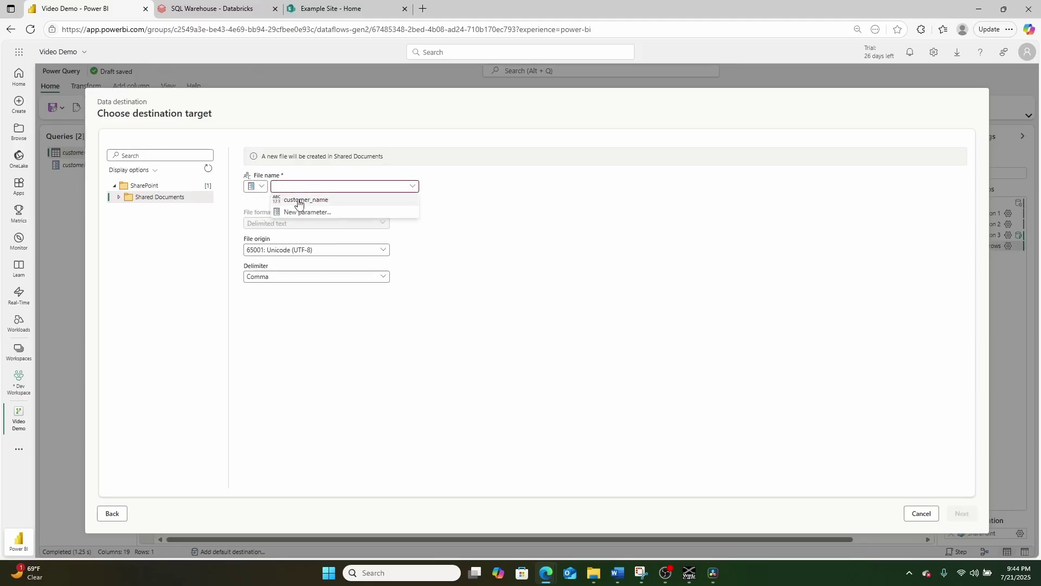
pyautogui.click(294, 200)
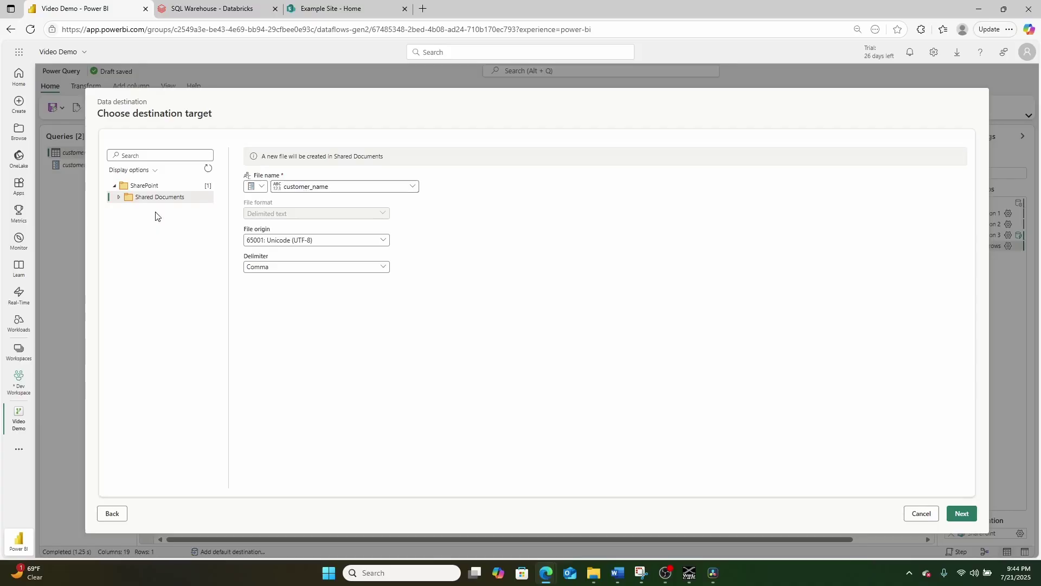
pyautogui.moveTo(175, 105); pyautogui.dragTo(274, 213)
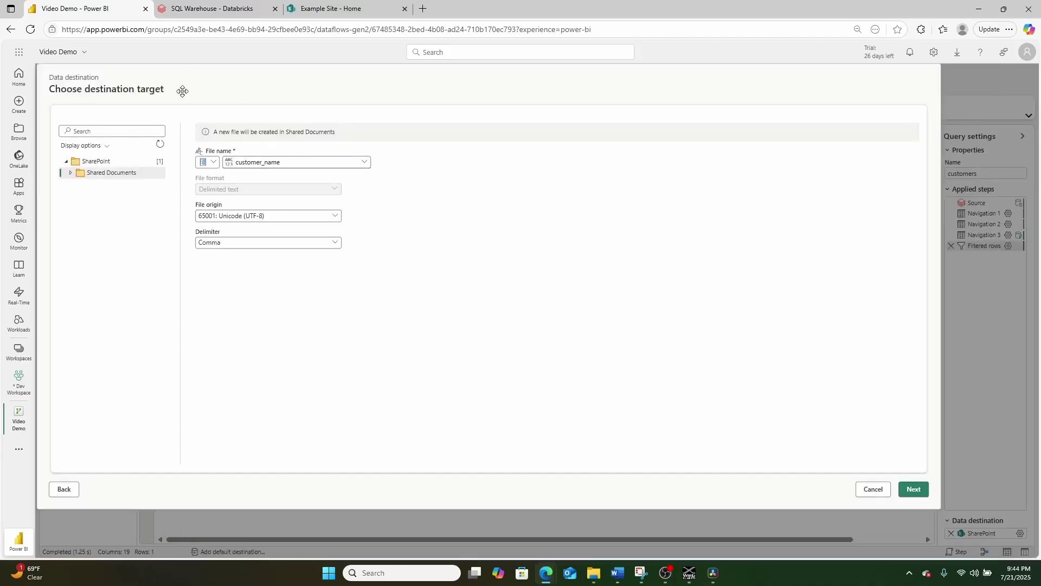
pyautogui.click(917, 491)
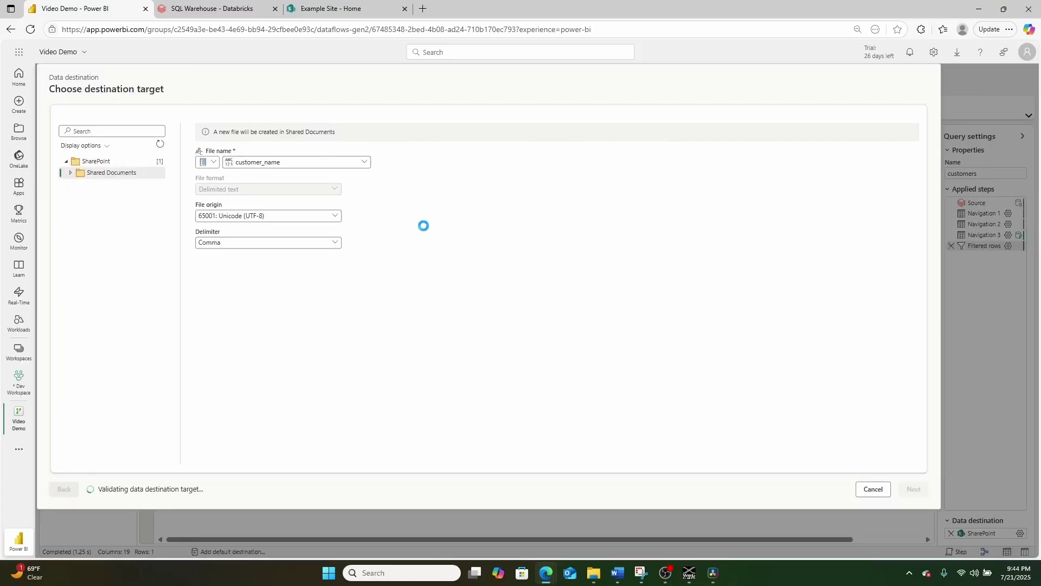